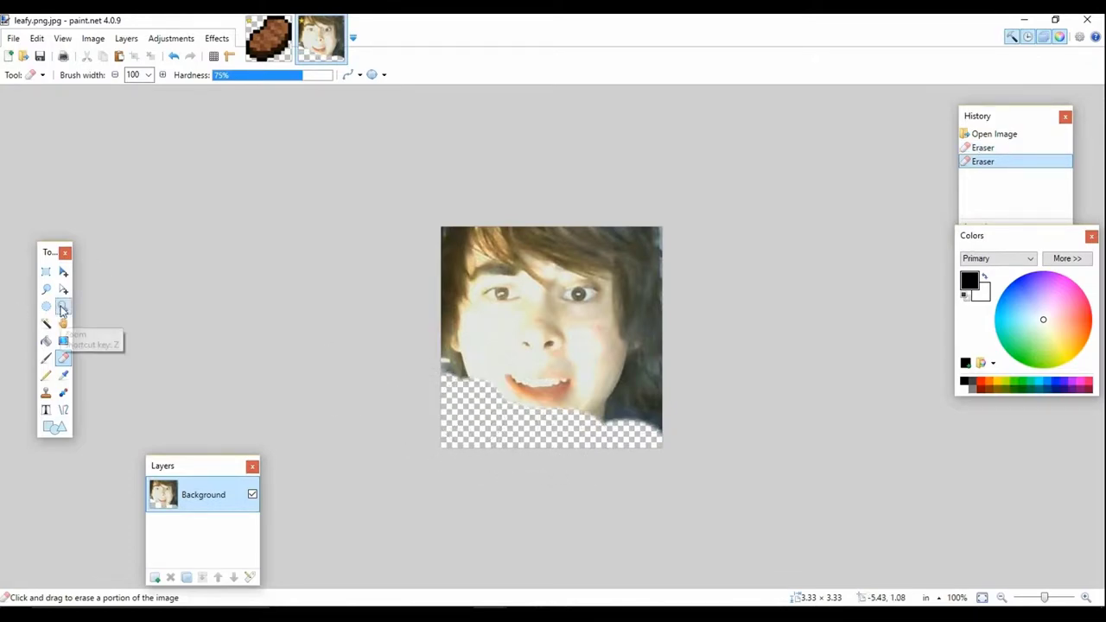
- Set the Eraser brush width to 5 and erase a thin strip beside the lower right corner of the mouth
{"action": "left_click", "coordinate": [63, 308]}
{"action": "scroll", "coordinate": [567, 340], "scroll_direction": "down", "scroll_amount": 10}
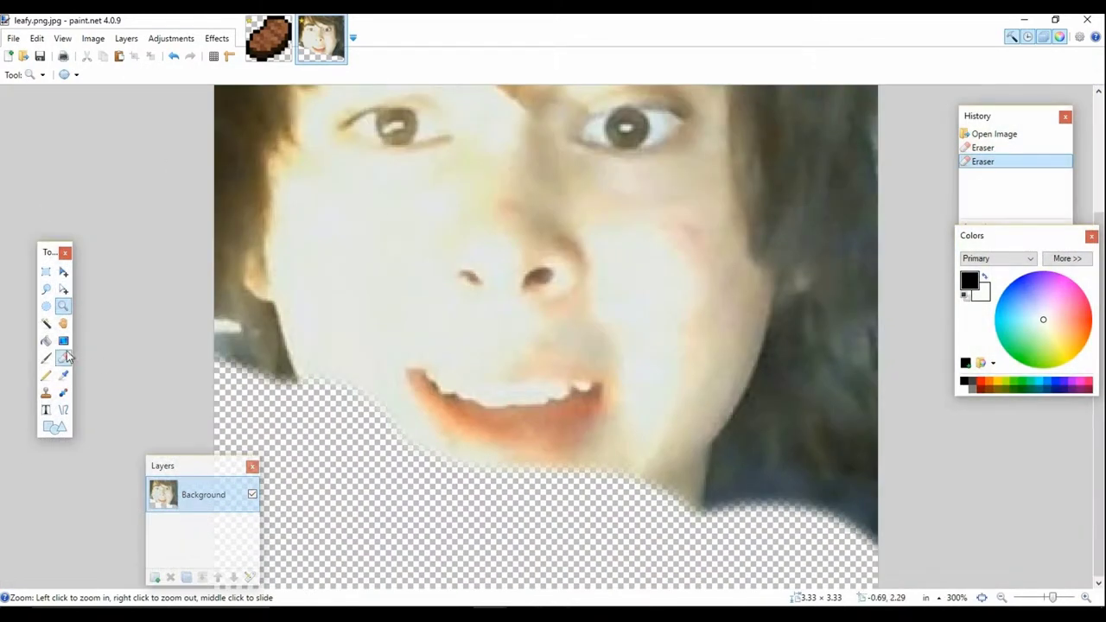
{"action": "left_click", "coordinate": [67, 357]}
{"action": "left_click", "coordinate": [148, 75]}
{"action": "scroll", "coordinate": [138, 129], "scroll_direction": "up", "scroll_amount": 10}
{"action": "left_click", "coordinate": [137, 133]}
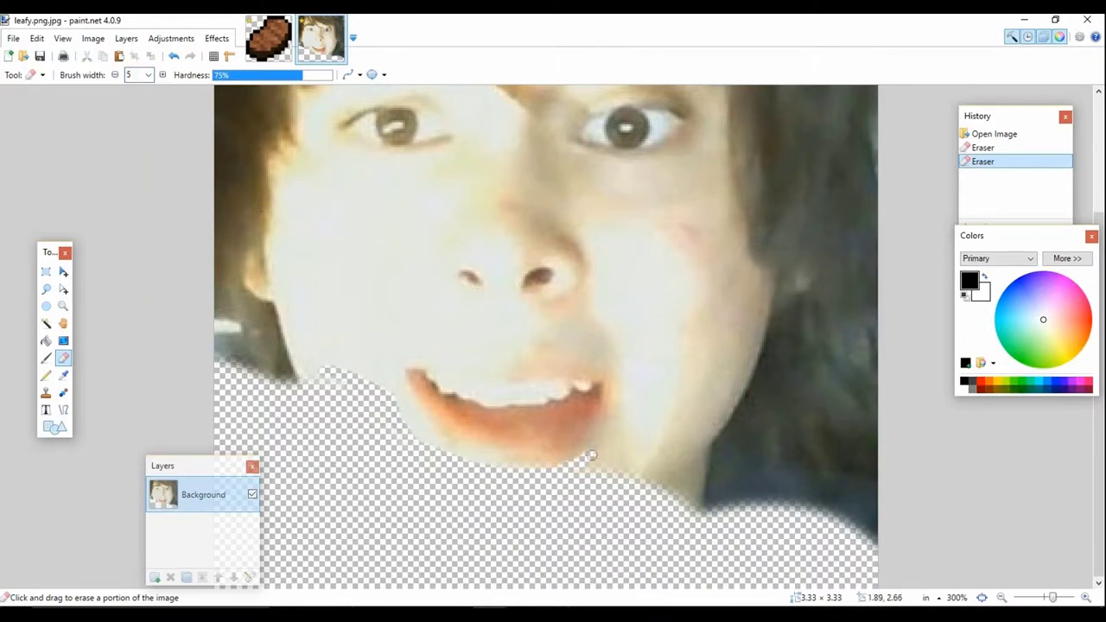
{"action": "left_click_drag", "start_coordinate": [589, 456], "coordinate": [614, 442]}
{"action": "left_click", "coordinate": [413, 227]}
{"action": "left_click", "coordinate": [46, 322]}
{"action": "left_click", "coordinate": [406, 266]}
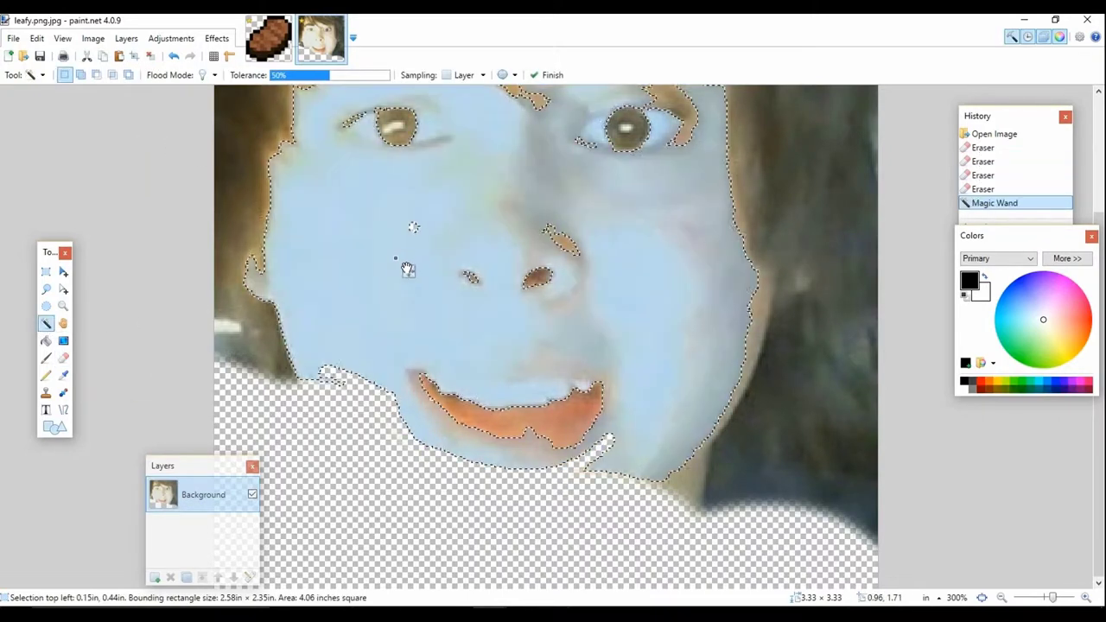
{"action": "left_click", "coordinate": [365, 266]}
{"action": "key", "text": "ctrl+z"}
{"action": "key", "text": "ctrl+z"}
{"action": "key", "text": "ctrl+z"}
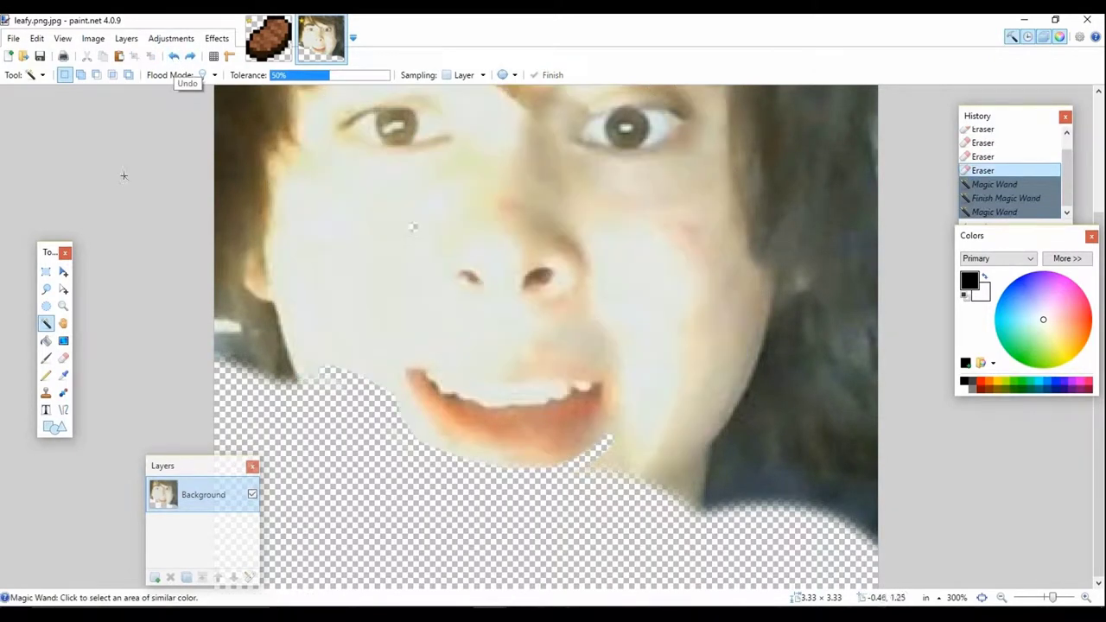
- Erase a closed outline around the eye on the left of the photo with the size 5 Eraser
{"action": "left_click", "coordinate": [62, 359]}
{"action": "scroll", "coordinate": [342, 274], "scroll_direction": "up", "scroll_amount": 3}
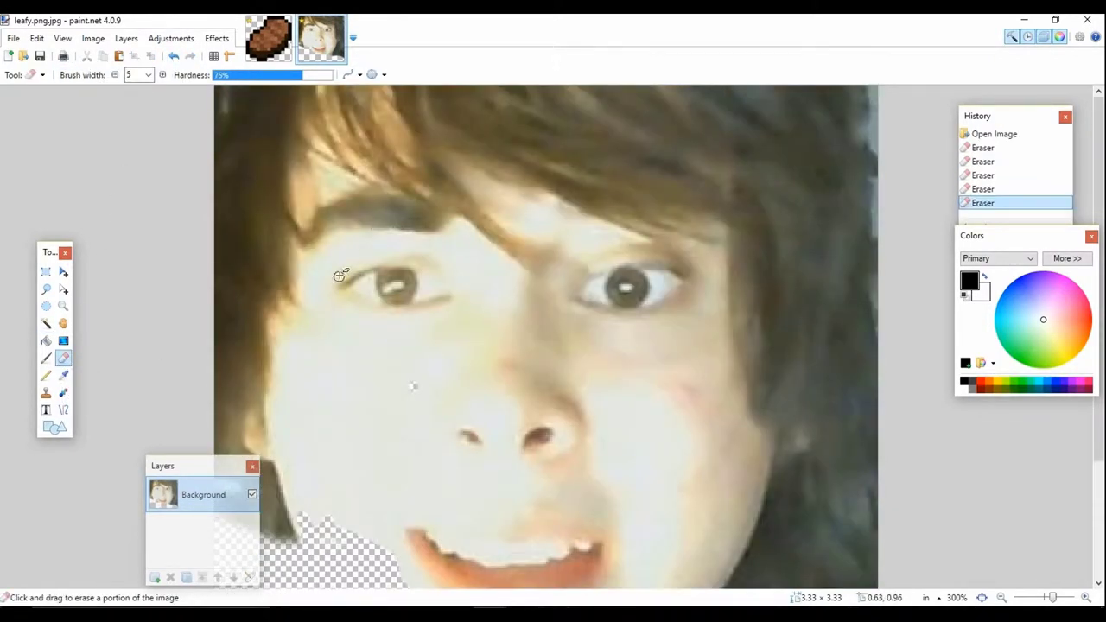
{"action": "mouse_move", "coordinate": [386, 263]}
{"action": "left_mouse_down"}
{"action": "mouse_move", "coordinate": [355, 269]}
{"action": "mouse_move", "coordinate": [390, 257]}
{"action": "left_mouse_up"}
{"action": "scroll", "coordinate": [415, 243], "scroll_direction": "down", "scroll_amount": 2}
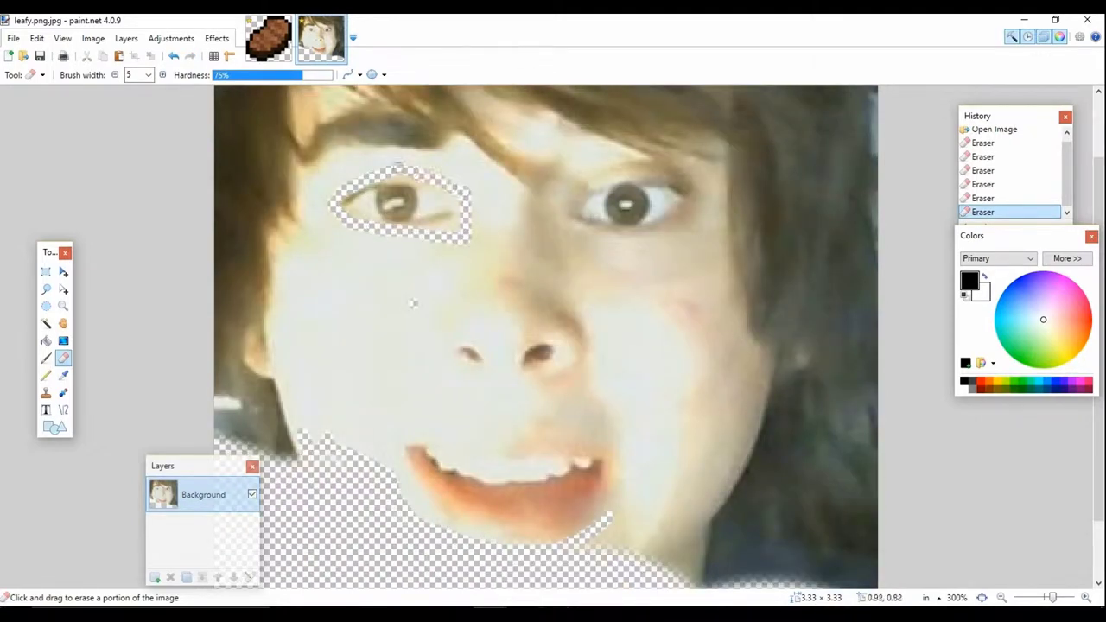
{"action": "key", "text": "ctrl+z"}
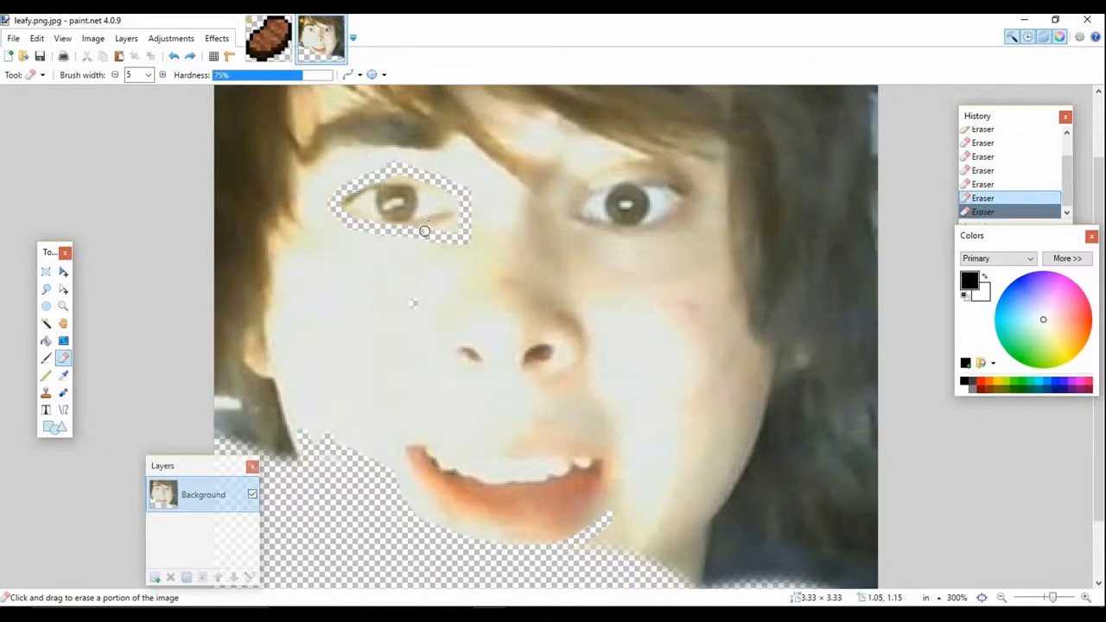
{"action": "left_click_drag", "start_coordinate": [449, 225], "coordinate": [455, 218]}
{"action": "key", "text": "s"}
{"action": "key", "text": "s"}
{"action": "key", "text": "s"}
{"action": "key", "text": "s"}
{"action": "left_click", "coordinate": [371, 297]}
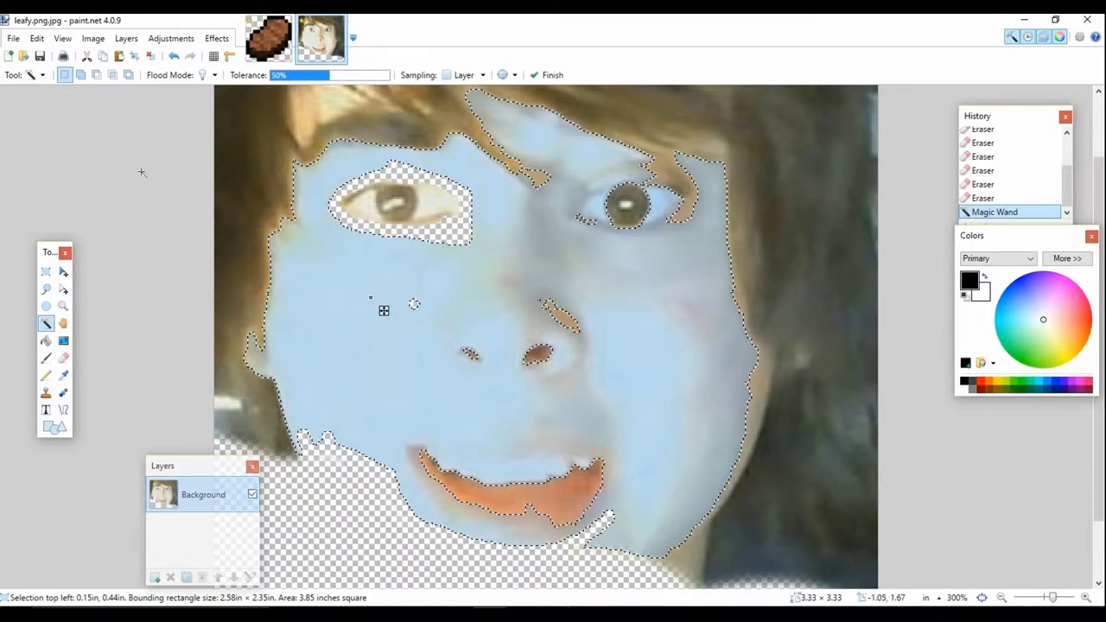
{"action": "left_click", "coordinate": [174, 55]}
- Erase outlines under the eye on the right of the photo and around the nose
{"action": "key", "text": "e"}
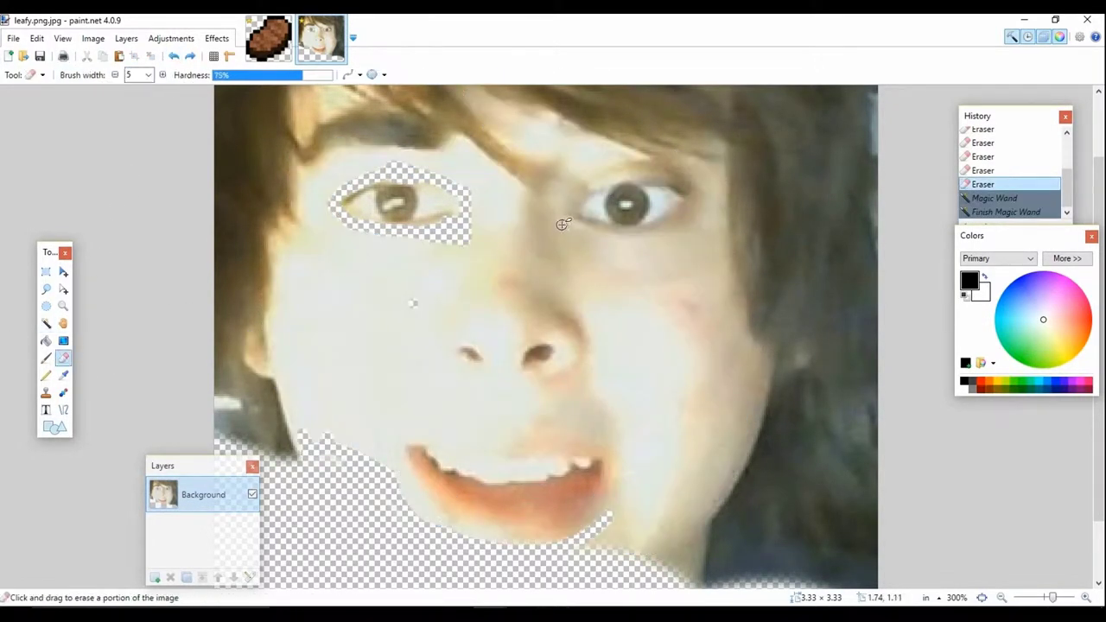
{"action": "key", "text": "ctrl+z"}
{"action": "left_click_drag", "start_coordinate": [580, 362], "coordinate": [592, 356]}
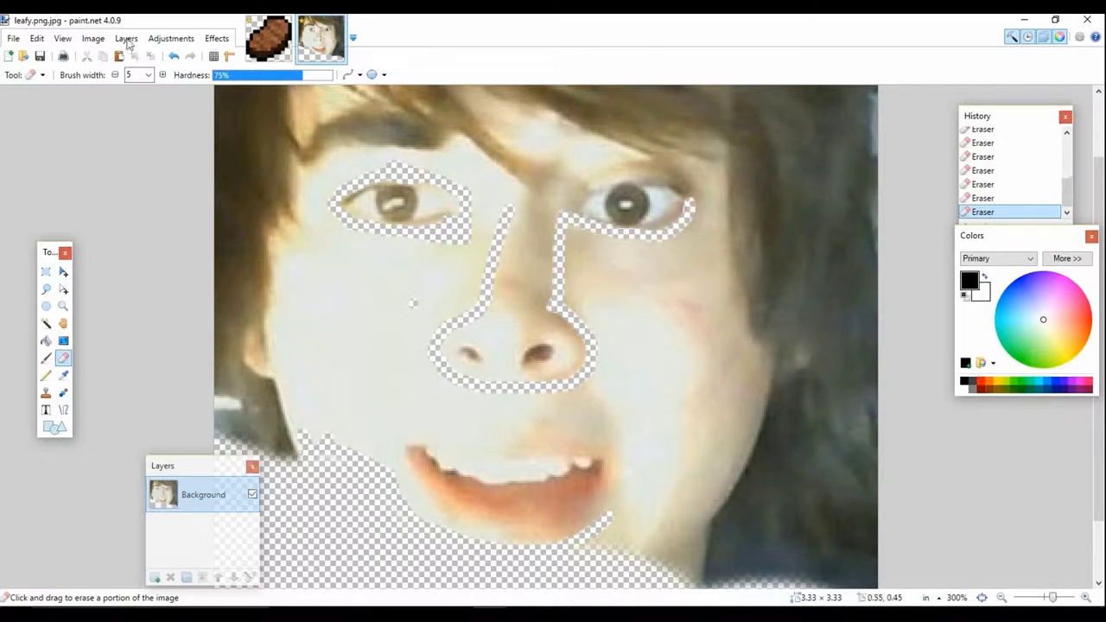
{"action": "key", "text": "ctrl+z"}
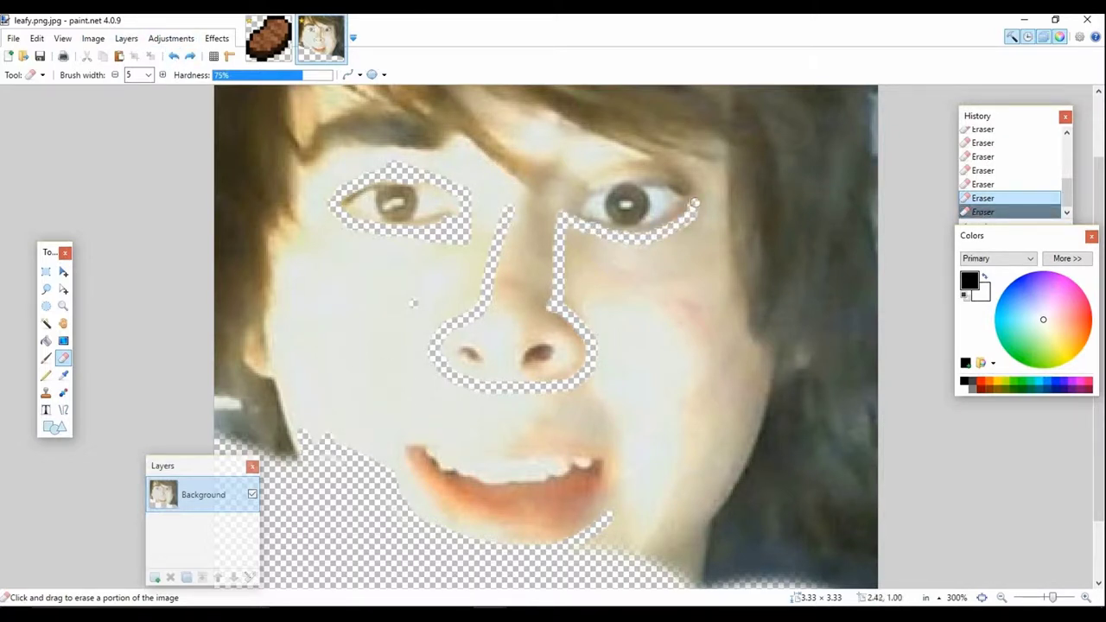
{"action": "key", "text": "ctrl+y"}
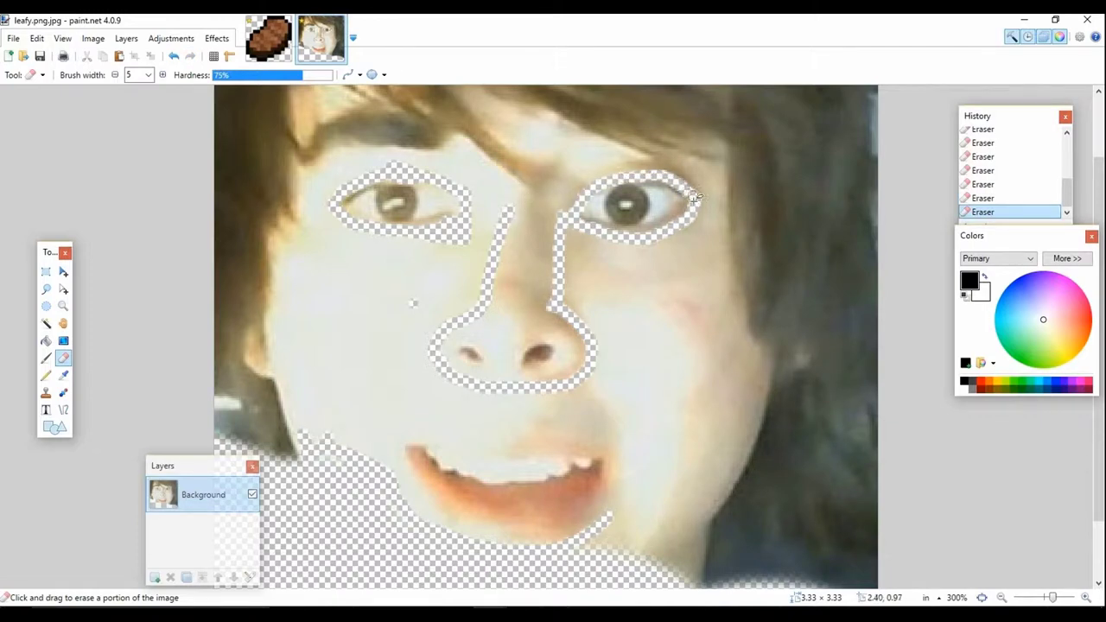
{"action": "left_click", "coordinate": [46, 324]}
{"action": "left_click", "coordinate": [353, 301]}
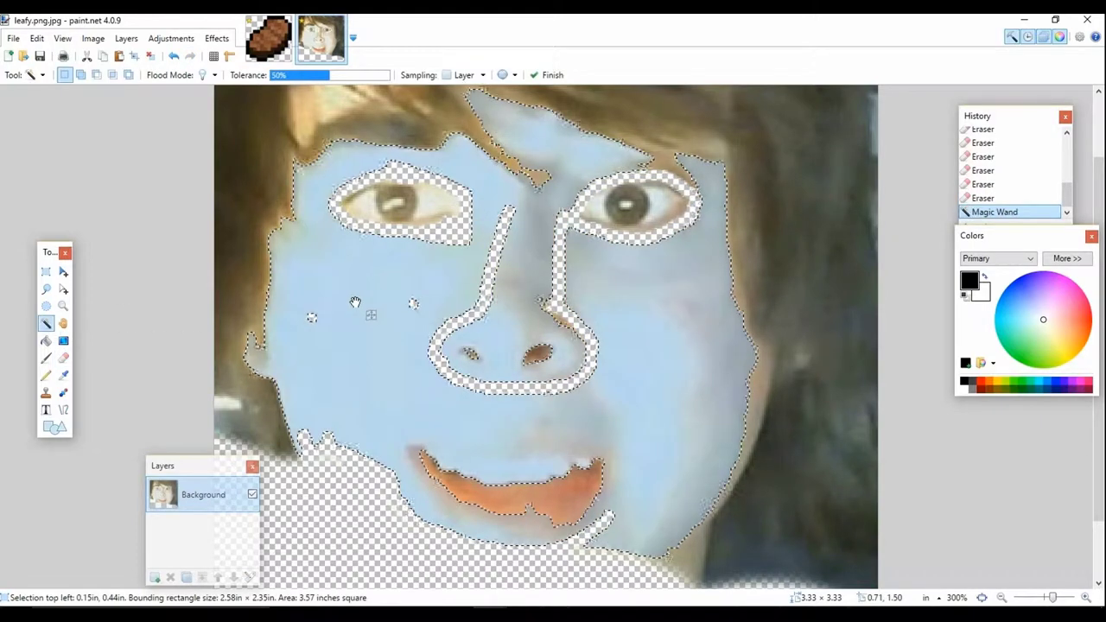
{"action": "key", "text": "Delete"}
{"action": "left_click", "coordinate": [173, 55]}
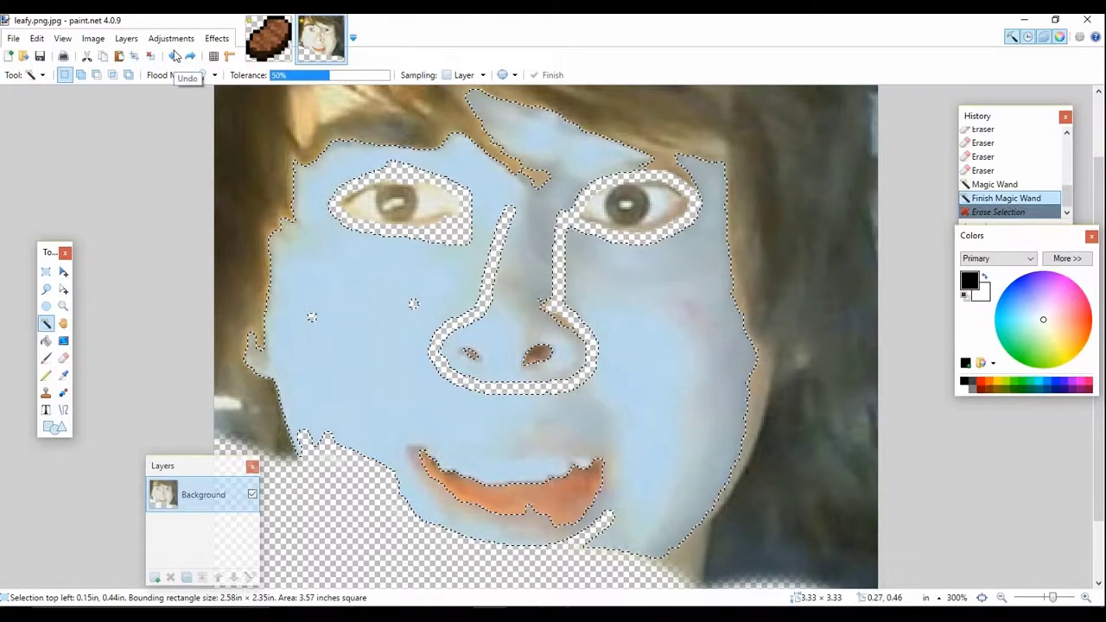
{"action": "left_click", "coordinate": [174, 55]}
{"action": "left_click", "coordinate": [173, 55]}
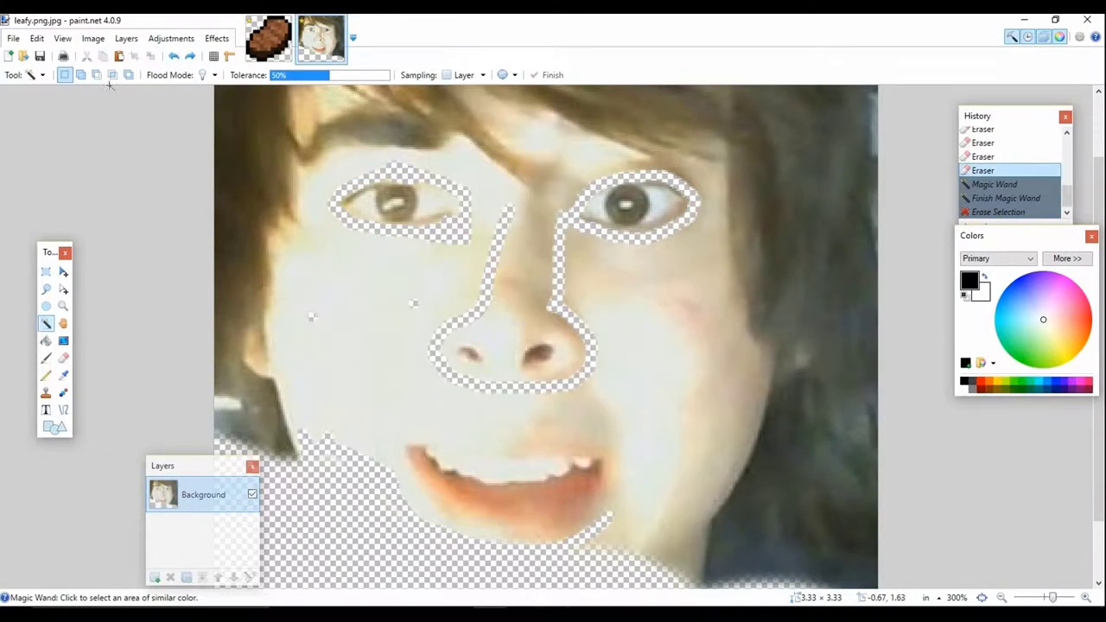
- Undo the eraser strokes around the nose and complete the erased outline over the top of the right eye
{"action": "left_click", "coordinate": [173, 58]}
{"action": "left_click", "coordinate": [173, 58]}
{"action": "left_click", "coordinate": [172, 57]}
{"action": "left_click", "coordinate": [192, 59]}
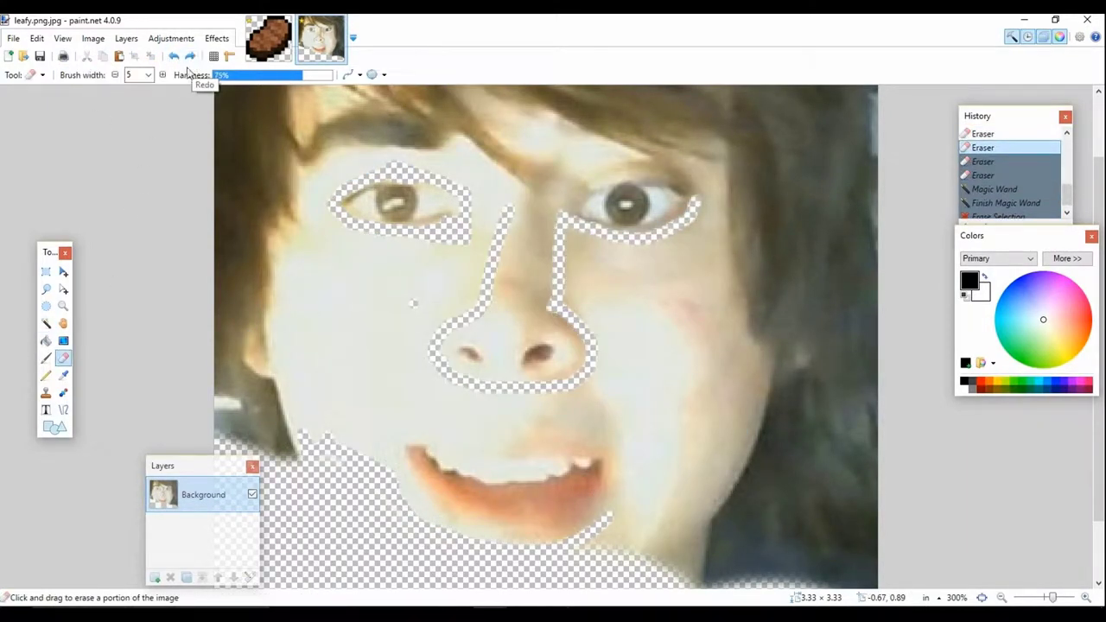
{"action": "left_click", "coordinate": [189, 59]}
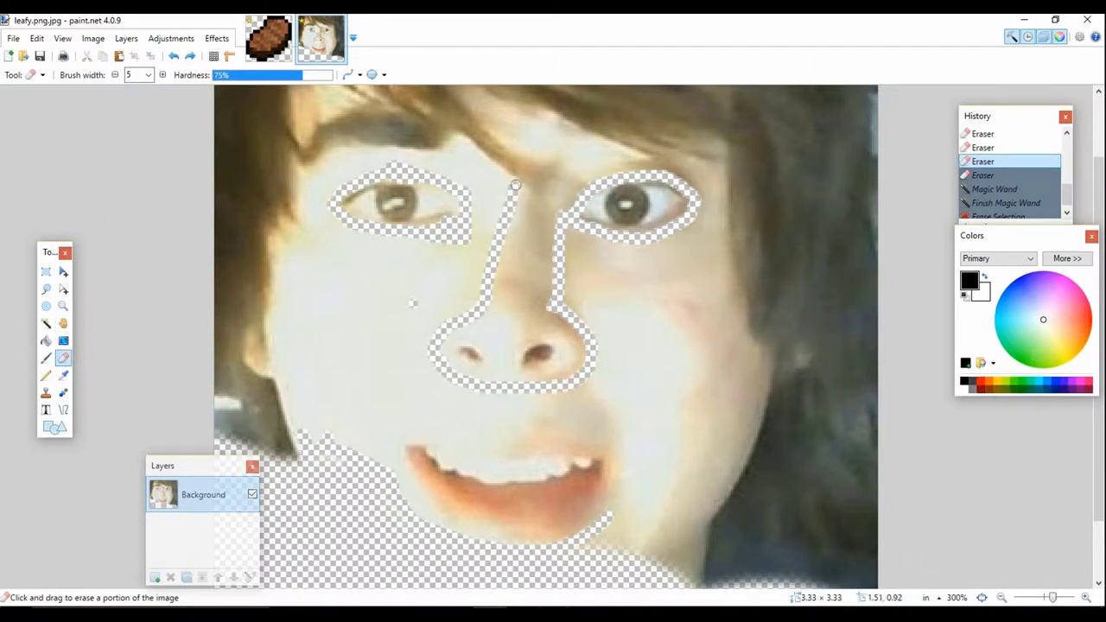
{"action": "left_click_drag", "start_coordinate": [552, 202], "coordinate": [565, 206]}
{"action": "left_click", "coordinate": [173, 55]}
{"action": "left_click", "coordinate": [173, 55]}
{"action": "left_click", "coordinate": [173, 55]}
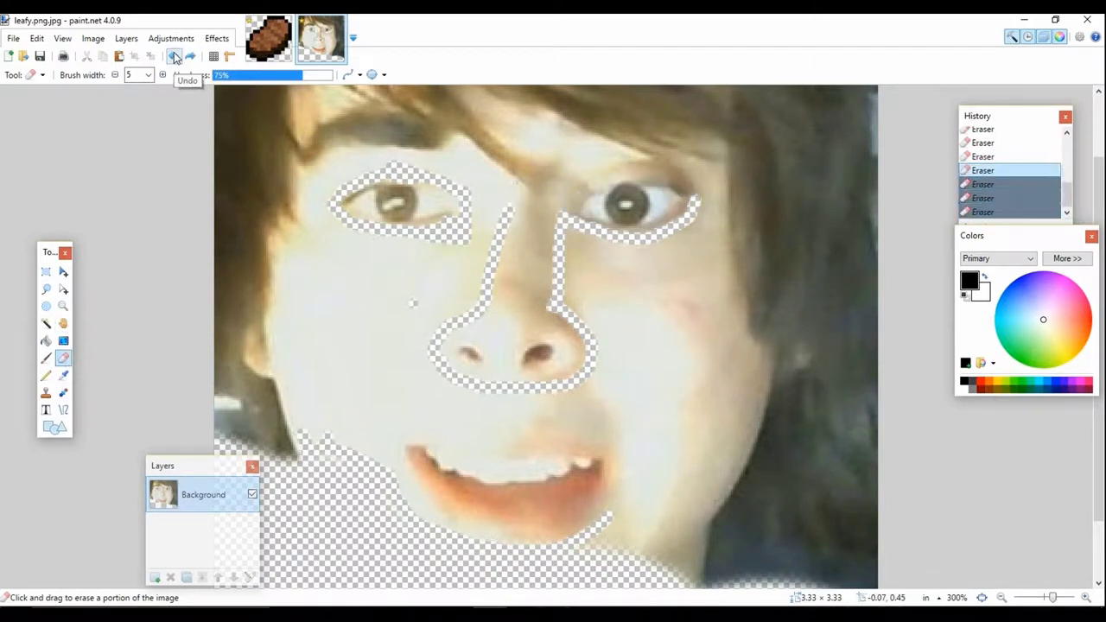
{"action": "left_click", "coordinate": [173, 55]}
{"action": "left_click", "coordinate": [173, 55]}
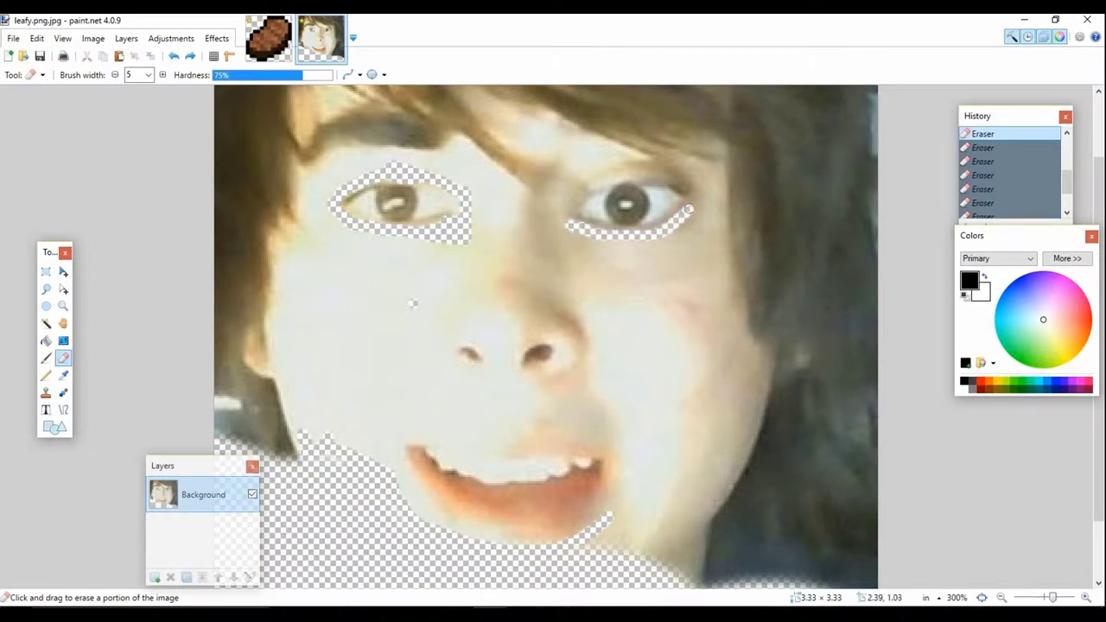
{"action": "left_click_drag", "start_coordinate": [688, 208], "coordinate": [567, 219]}
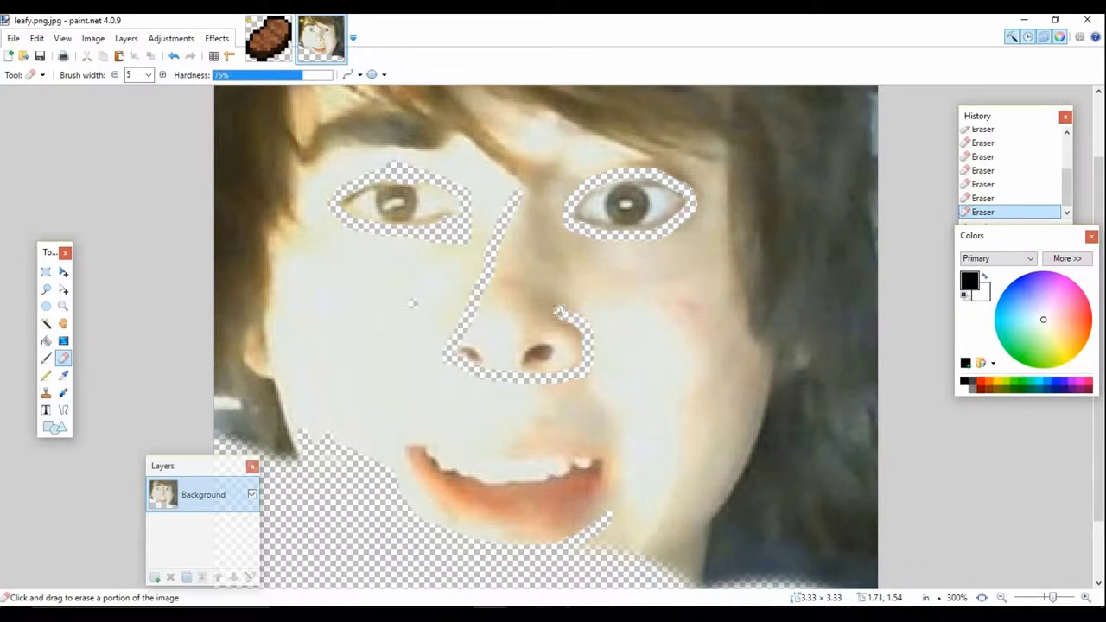
{"action": "left_click", "coordinate": [174, 56]}
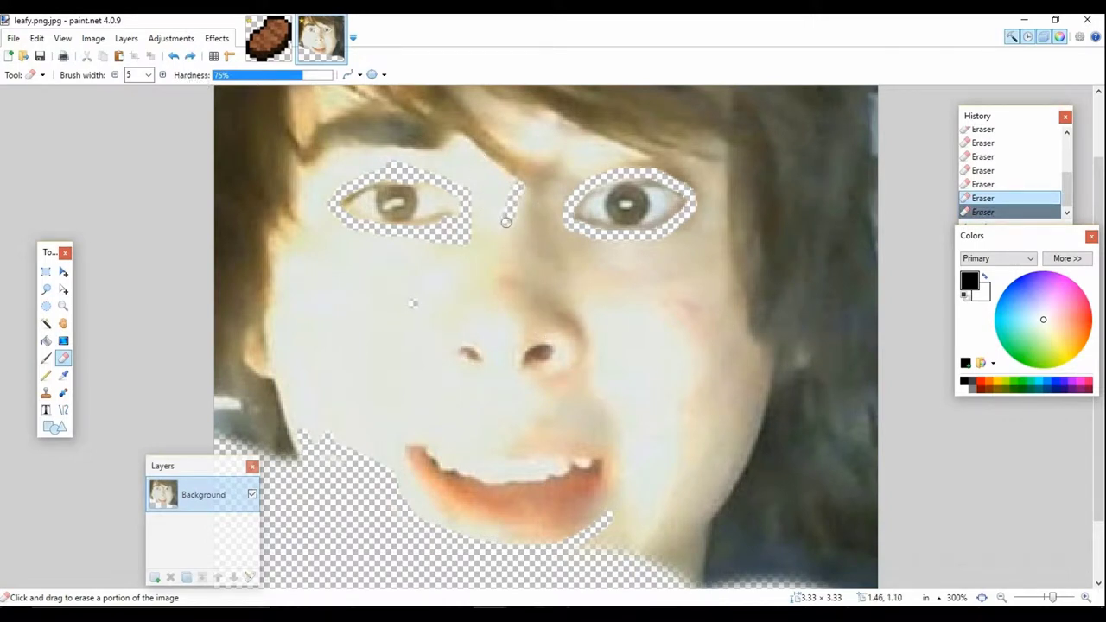
{"action": "left_click_drag", "start_coordinate": [452, 357], "coordinate": [449, 366]}
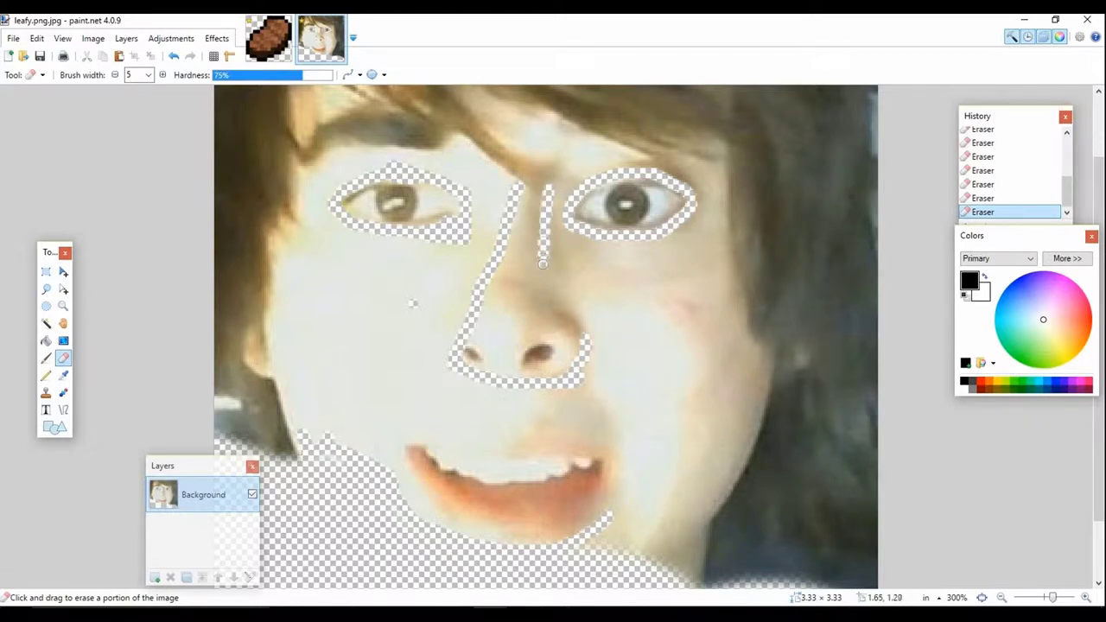
{"action": "left_click", "coordinate": [178, 59]}
{"action": "left_click", "coordinate": [178, 60]}
{"action": "left_click", "coordinate": [178, 60]}
{"action": "left_click", "coordinate": [178, 60]}
{"action": "left_click", "coordinate": [178, 60]}
{"action": "left_click", "coordinate": [190, 59]}
{"action": "left_click", "coordinate": [47, 323]}
{"action": "left_click", "coordinate": [373, 297]}
{"action": "key", "text": "Delete"}
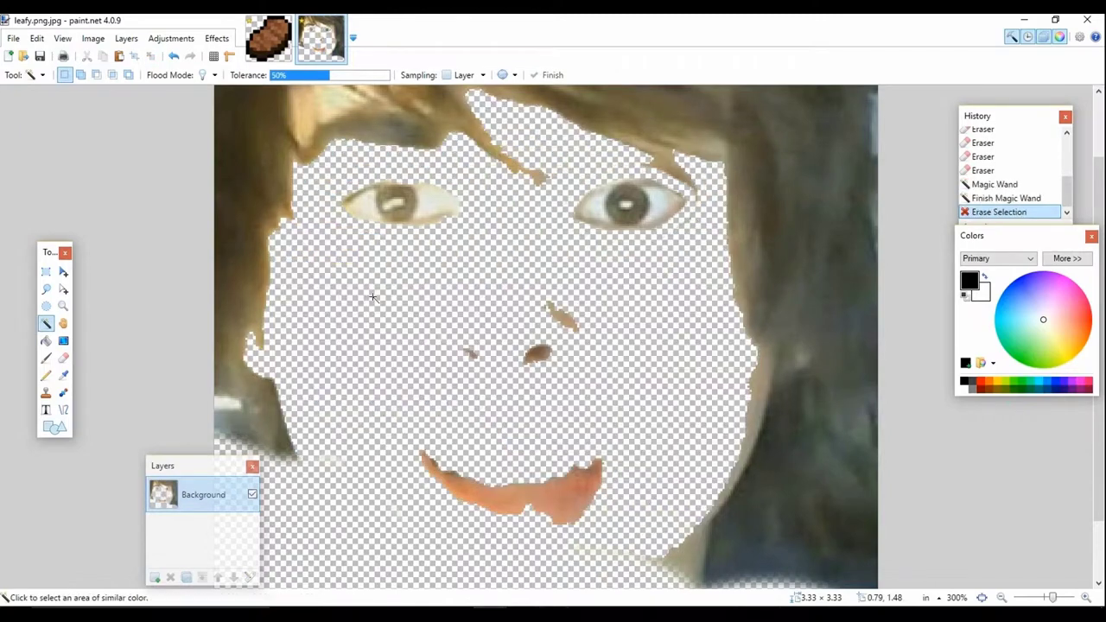
{"action": "left_click", "coordinate": [63, 358]}
{"action": "left_click", "coordinate": [576, 321]}
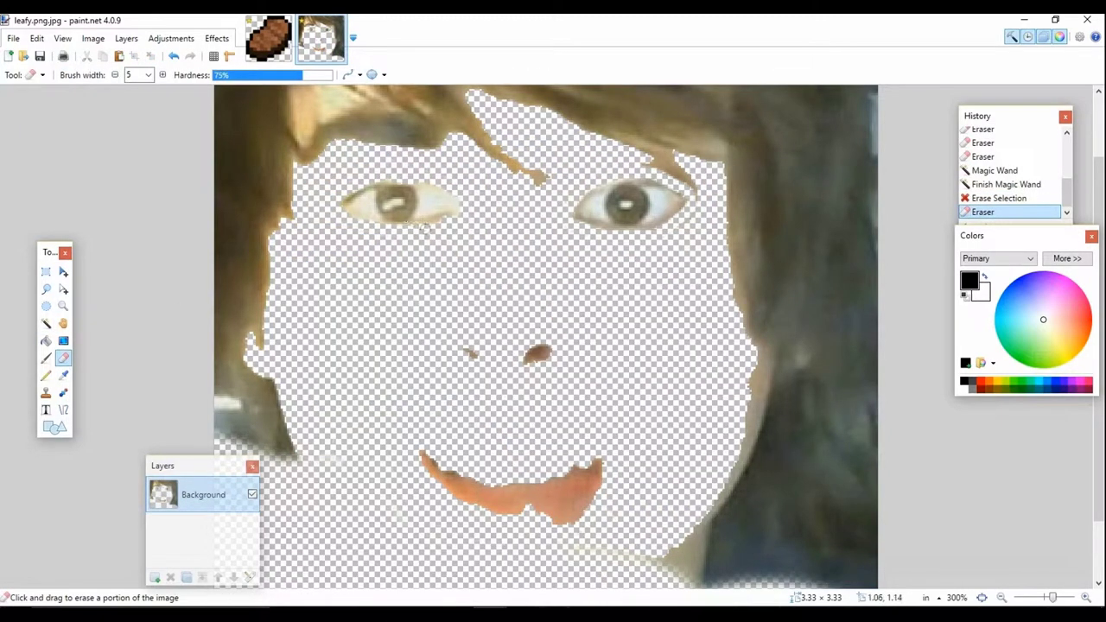
{"action": "left_click", "coordinate": [369, 228]}
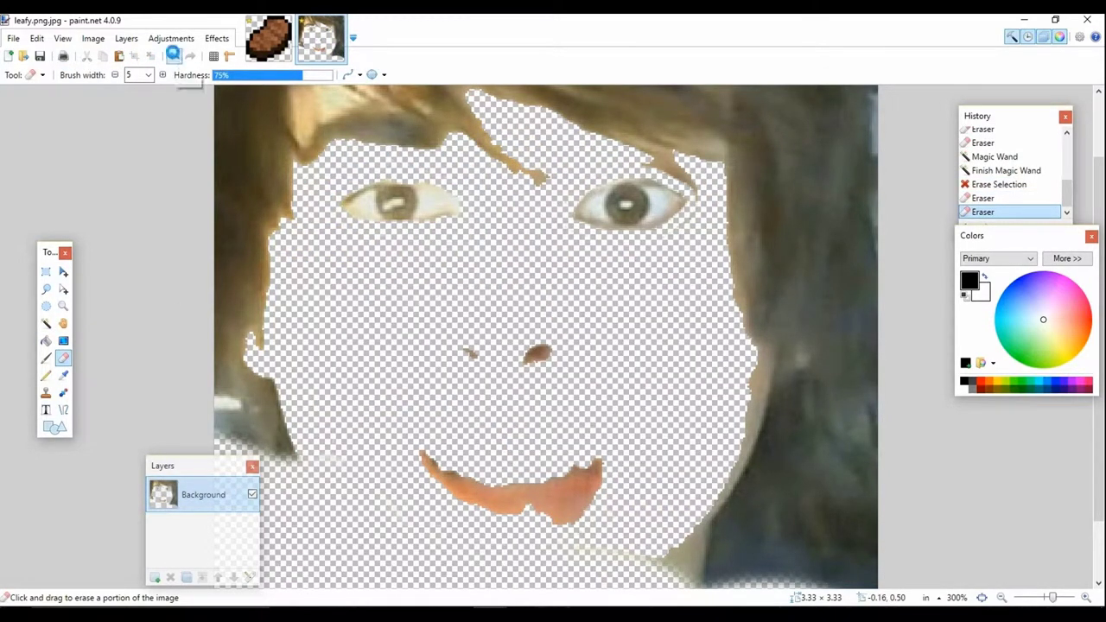
{"action": "left_click", "coordinate": [174, 55]}
{"action": "left_click", "coordinate": [173, 55]}
{"action": "left_click", "coordinate": [174, 55]}
{"action": "left_click", "coordinate": [174, 55]}
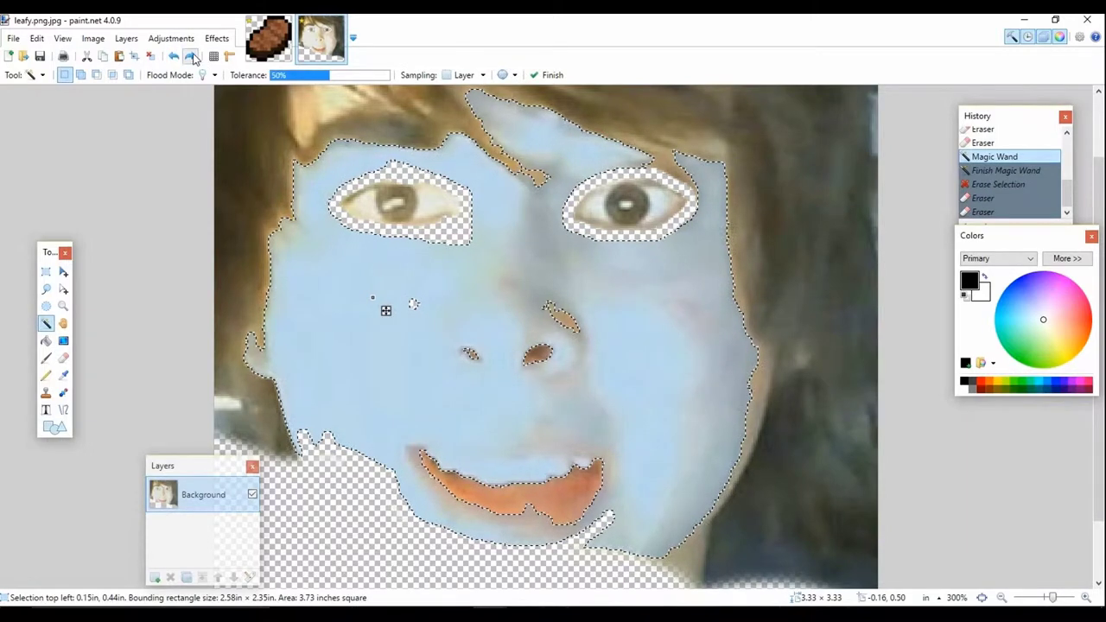
{"action": "left_click", "coordinate": [174, 55]}
- Erase a thin line along the upper edge of the mouth, just above the teeth, with the Eraser
{"action": "left_click", "coordinate": [63, 358]}
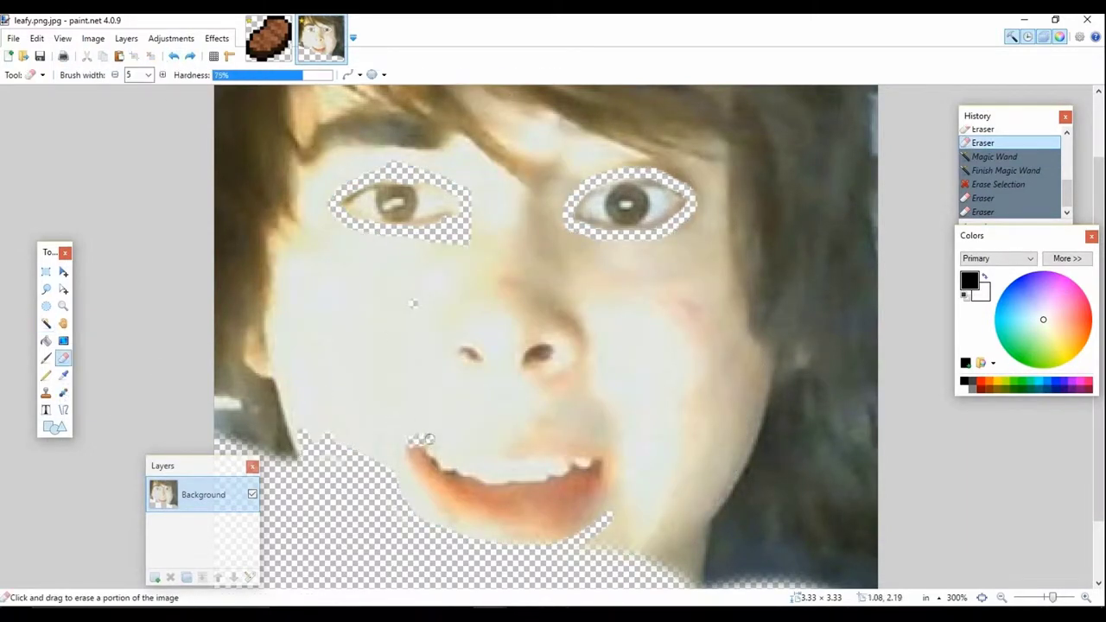
{"action": "left_click_drag", "start_coordinate": [501, 445], "coordinate": [514, 458]}
{"action": "left_click", "coordinate": [174, 55]}
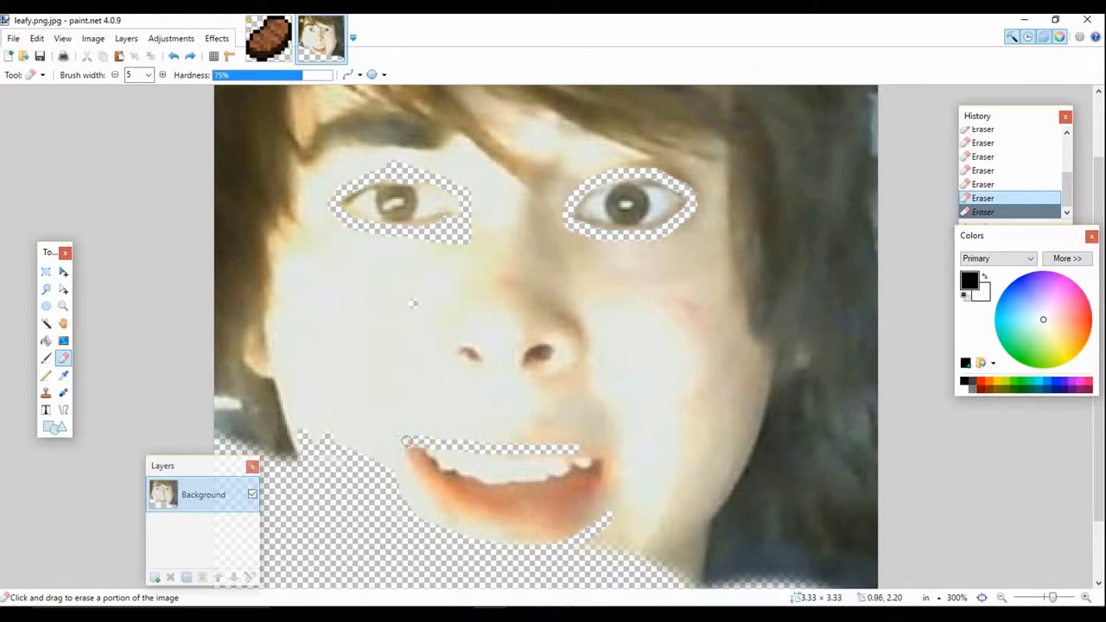
{"action": "left_click_drag", "start_coordinate": [406, 441], "coordinate": [578, 452]}
{"action": "left_click", "coordinate": [46, 323]}
{"action": "left_click", "coordinate": [397, 346]}
{"action": "key", "text": "Delete"}
{"action": "left_click", "coordinate": [174, 55]}
{"action": "left_click", "coordinate": [174, 55]}
{"action": "left_click", "coordinate": [174, 56]}
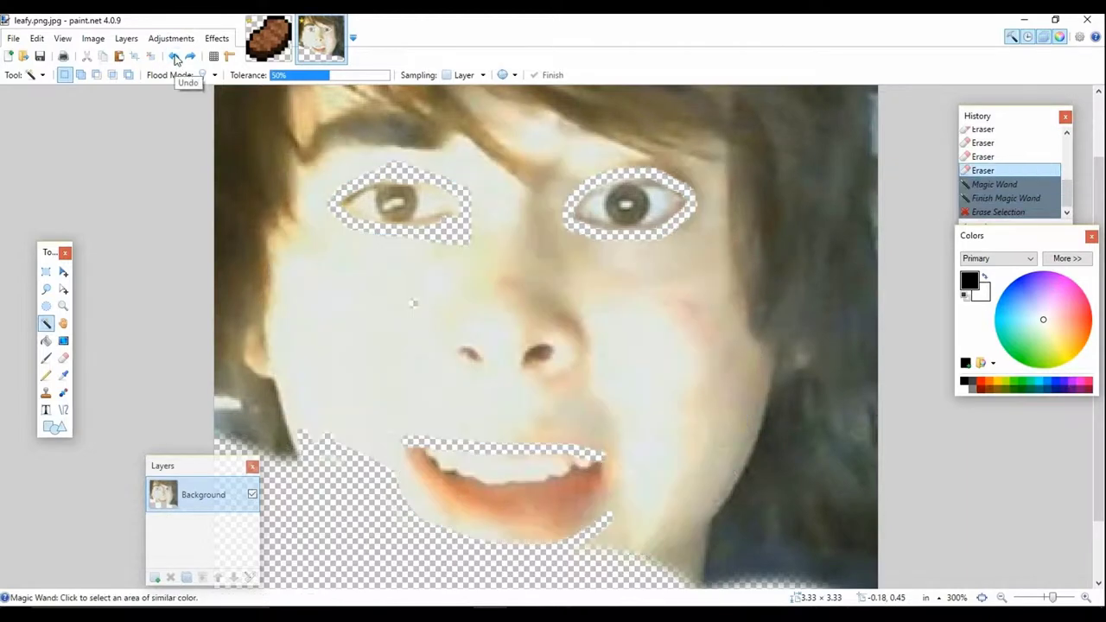
- Erase around the sides and lower lip to close the outline around the mouth
{"action": "left_click", "coordinate": [63, 357]}
{"action": "left_click_drag", "start_coordinate": [393, 464], "coordinate": [404, 481]}
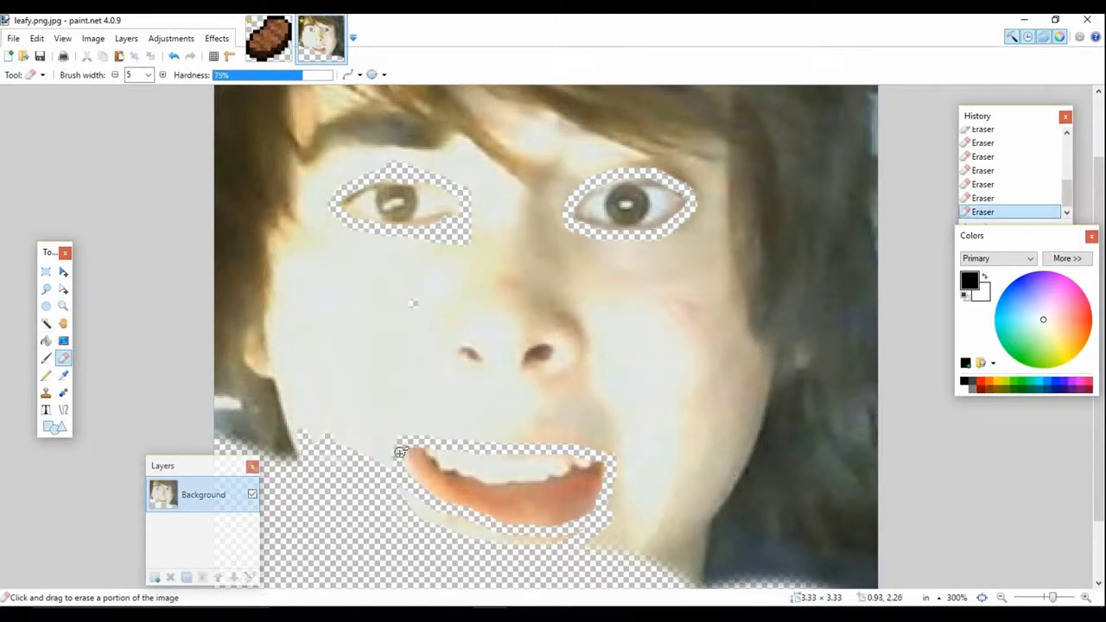
{"action": "left_click", "coordinate": [174, 57]}
{"action": "left_click_drag", "start_coordinate": [407, 466], "coordinate": [404, 480]}
- Delete the face skin, the strip under the mouth and the patch above the nostril using Magic Wand selections at 50% tolerance
{"action": "left_click", "coordinate": [46, 323]}
{"action": "left_click", "coordinate": [393, 356]}
{"action": "key", "text": "Delete"}
{"action": "left_click", "coordinate": [459, 525]}
{"action": "key", "text": "Delete"}
{"action": "left_click", "coordinate": [562, 320]}
{"action": "key", "text": "Delete"}
{"action": "left_click", "coordinate": [742, 362]}
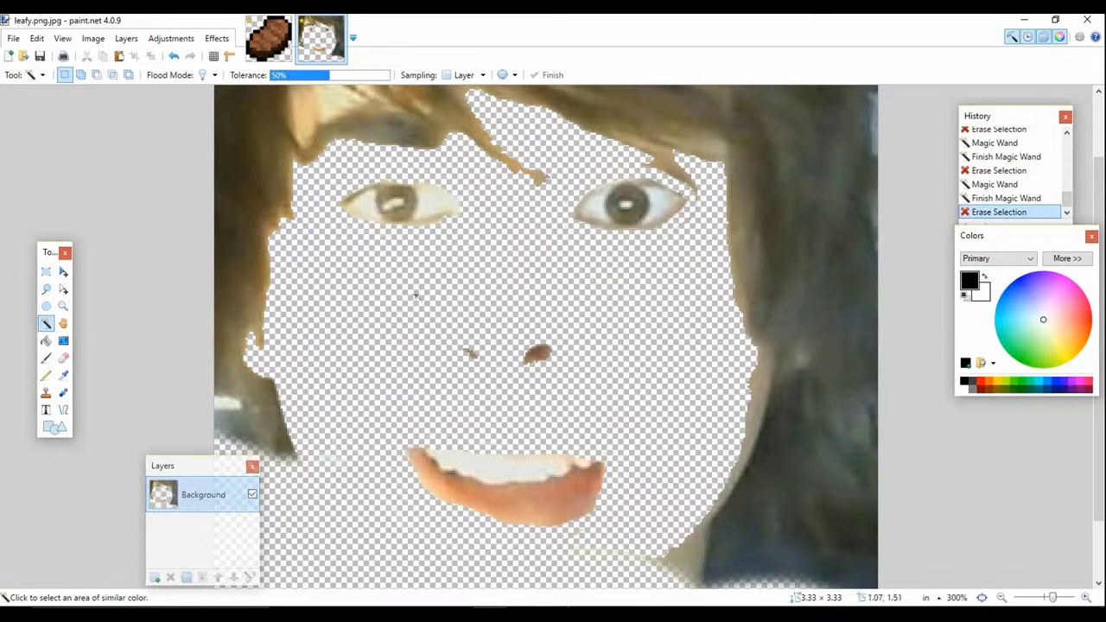
- Select a rectangle about 1.8 by 1.9 inches enclosing the eyes, nostrils and mouth
{"action": "scroll", "coordinate": [403, 284], "scroll_direction": "down", "scroll_amount": 2}
{"action": "scroll", "coordinate": [54, 278], "scroll_direction": "up", "scroll_amount": 2}
{"action": "left_click", "coordinate": [46, 271]}
{"action": "left_click_drag", "start_coordinate": [331, 188], "coordinate": [690, 475]}
- Create a new 1.80 by 1.90 inch image, clear its white background and paste in the facial features
{"action": "left_click", "coordinate": [14, 38]}
{"action": "left_click", "coordinate": [31, 54]}
{"action": "left_click", "coordinate": [548, 390]}
{"action": "key", "text": "ctrl+a"}
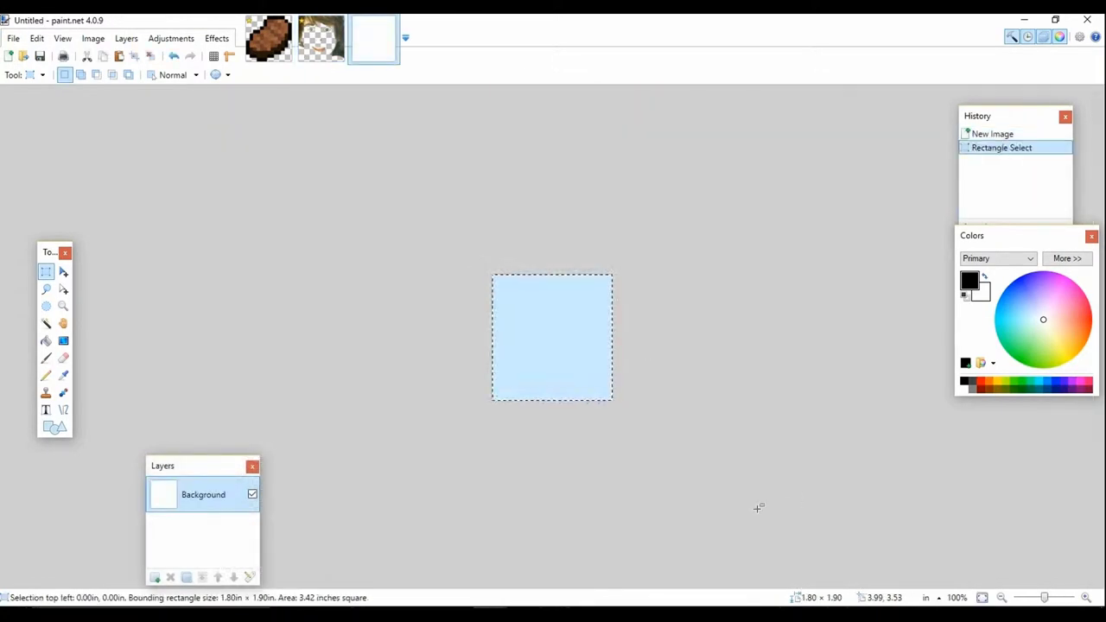
{"action": "key", "text": "Delete"}
{"action": "key", "text": "ctrl+v"}
- Erase the leftover bits of hair along the upper edge of the new image
{"action": "left_click", "coordinate": [63, 306]}
{"action": "left_click", "coordinate": [547, 323]}
{"action": "left_click", "coordinate": [546, 302]}
{"action": "left_click", "coordinate": [547, 302]}
{"action": "left_click", "coordinate": [547, 298]}
{"action": "right_click", "coordinate": [545, 287]}
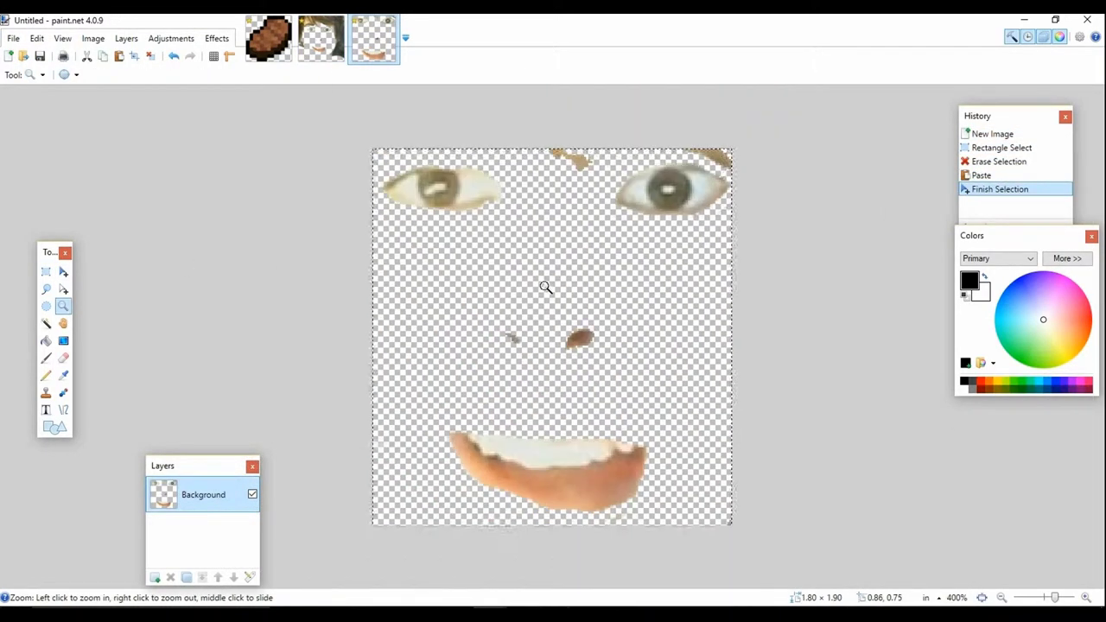
{"action": "left_click", "coordinate": [63, 358]}
{"action": "left_click_drag", "start_coordinate": [580, 170], "coordinate": [579, 166]}
{"action": "left_click_drag", "start_coordinate": [689, 151], "coordinate": [729, 164]}
- Copy the cleaned-up facial features and switch to the steak.png image
{"action": "left_click", "coordinate": [46, 272]}
{"action": "key", "text": "ctrl+c"}
{"action": "key", "text": "ctrl+Tab"}
{"action": "key", "text": "ctrl+v"}
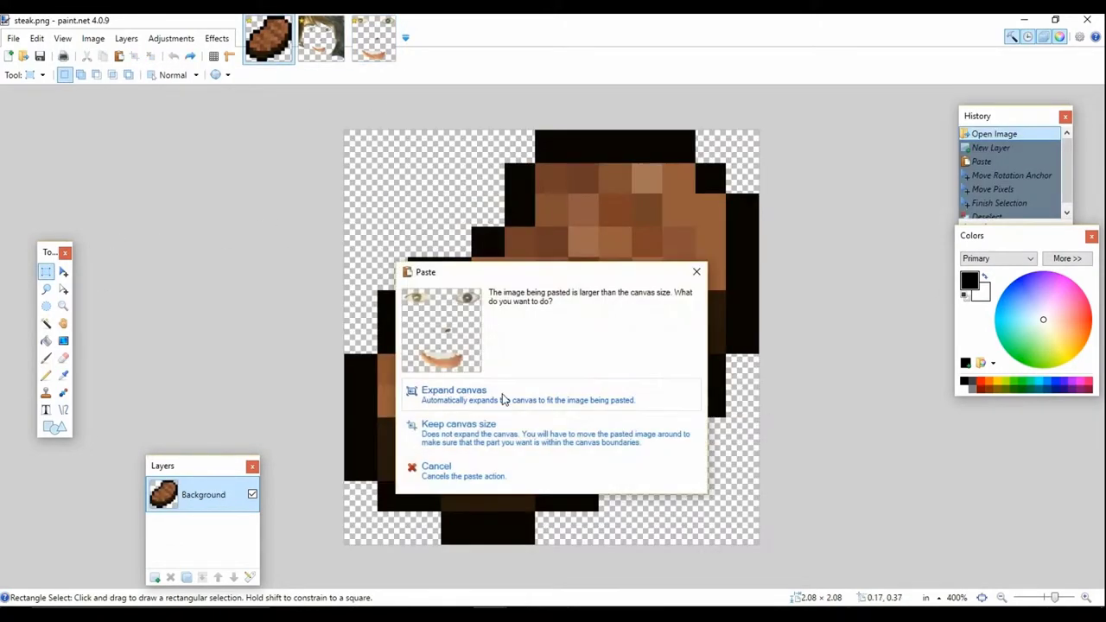
{"action": "left_click", "coordinate": [495, 429]}
{"action": "key", "text": "ctrl+z"}
- Add a new layer above the steak and paste the facial features onto it, keeping the canvas size
{"action": "left_click", "coordinate": [126, 38]}
{"action": "left_click", "coordinate": [159, 54]}
{"action": "key", "text": "ctrl+v"}
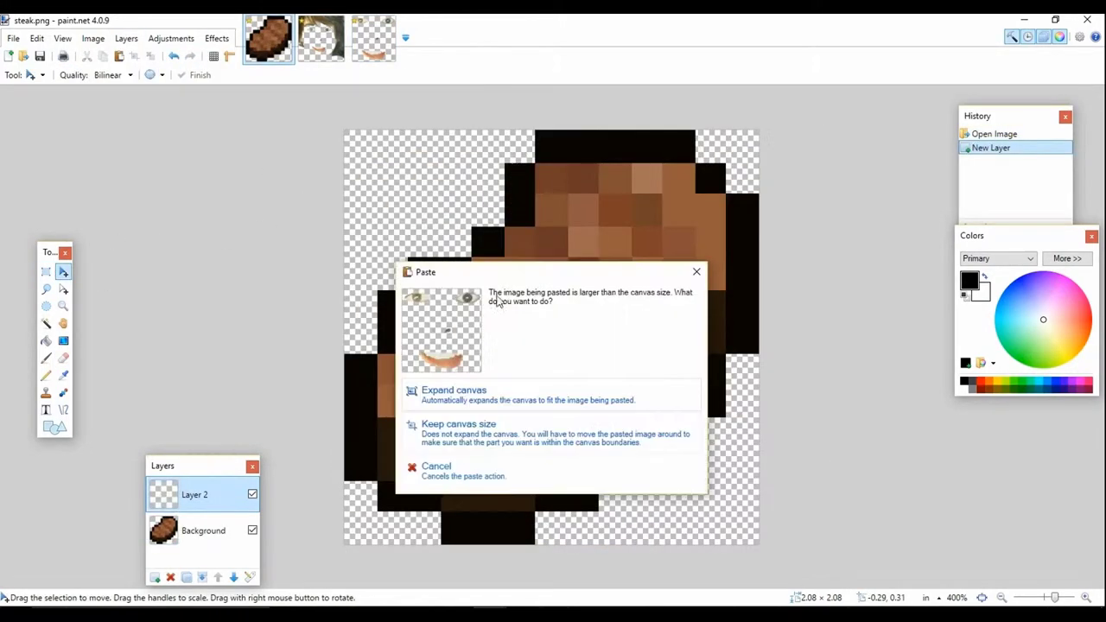
{"action": "left_click", "coordinate": [501, 426]}
- Shrink and reposition the pasted features over the steak, then delete them from the new layer
{"action": "left_click_drag", "start_coordinate": [710, 318], "coordinate": [680, 300]}
{"action": "left_click_drag", "start_coordinate": [738, 425], "coordinate": [697, 318]}
{"action": "left_click_drag", "start_coordinate": [752, 505], "coordinate": [578, 343]}
{"action": "left_click_drag", "start_coordinate": [479, 197], "coordinate": [627, 360]}
{"action": "key", "text": "Delete"}
- Return to the untitled facial-features image and select its empty background with the Magic Wand to expose stray pixels
{"action": "left_click", "coordinate": [374, 40]}
{"action": "key", "text": "ctrl+a"}
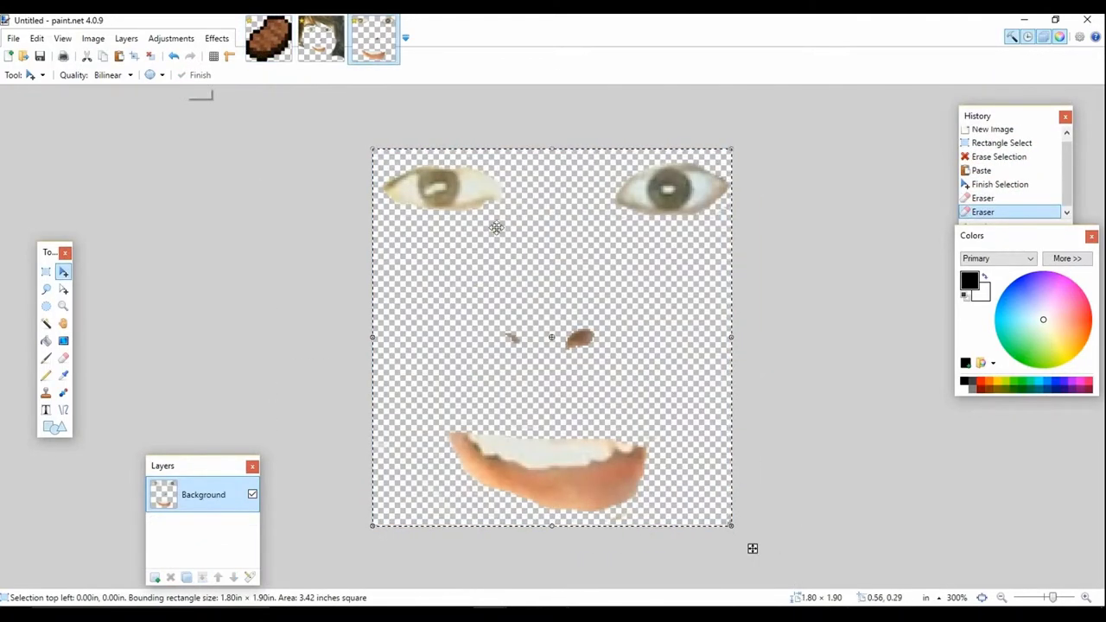
{"action": "left_click", "coordinate": [63, 305]}
{"action": "left_click", "coordinate": [479, 222]}
{"action": "left_click", "coordinate": [478, 222]}
{"action": "left_click", "coordinate": [477, 225]}
{"action": "left_click", "coordinate": [477, 225]}
{"action": "left_click", "coordinate": [477, 224]}
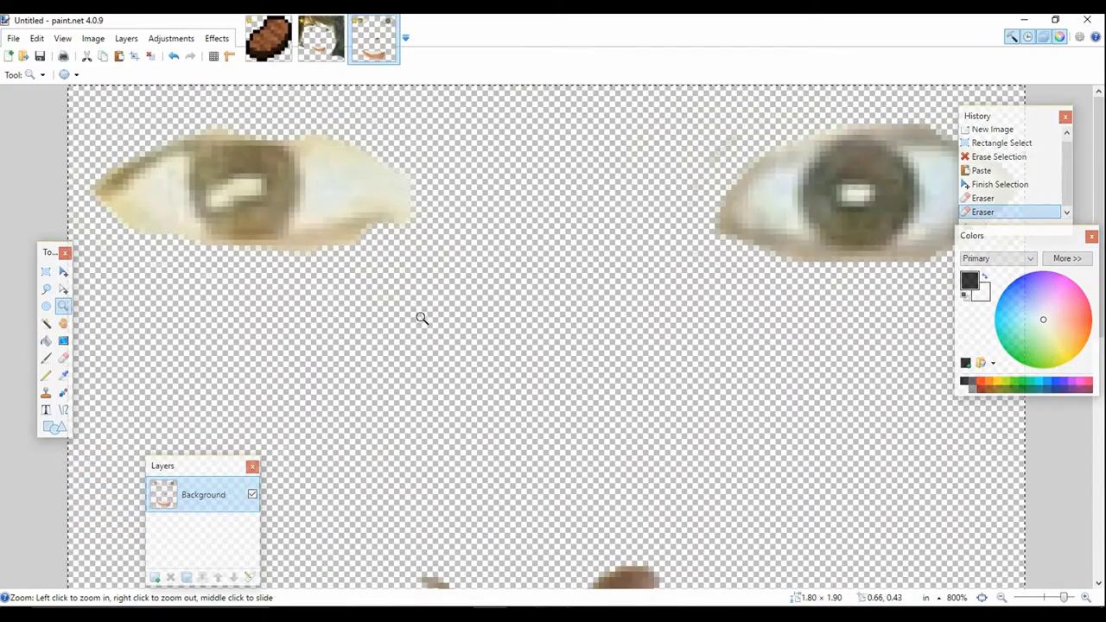
{"action": "left_click", "coordinate": [45, 323]}
{"action": "left_click", "coordinate": [459, 337]}
{"action": "scroll", "coordinate": [795, 370], "scroll_direction": "down", "scroll_amount": 6}
{"action": "scroll", "coordinate": [785, 370], "scroll_direction": "up", "scroll_amount": 1}
{"action": "scroll", "coordinate": [785, 370], "scroll_direction": "down", "scroll_amount": 1}
- Erase the exposed stray pixels around the mouth and the right-hand eye
{"action": "left_click", "coordinate": [62, 308]}
{"action": "right_click", "coordinate": [304, 351]}
{"action": "right_click", "coordinate": [304, 351]}
{"action": "right_click", "coordinate": [304, 350]}
{"action": "right_click", "coordinate": [304, 351]}
{"action": "right_click", "coordinate": [383, 395]}
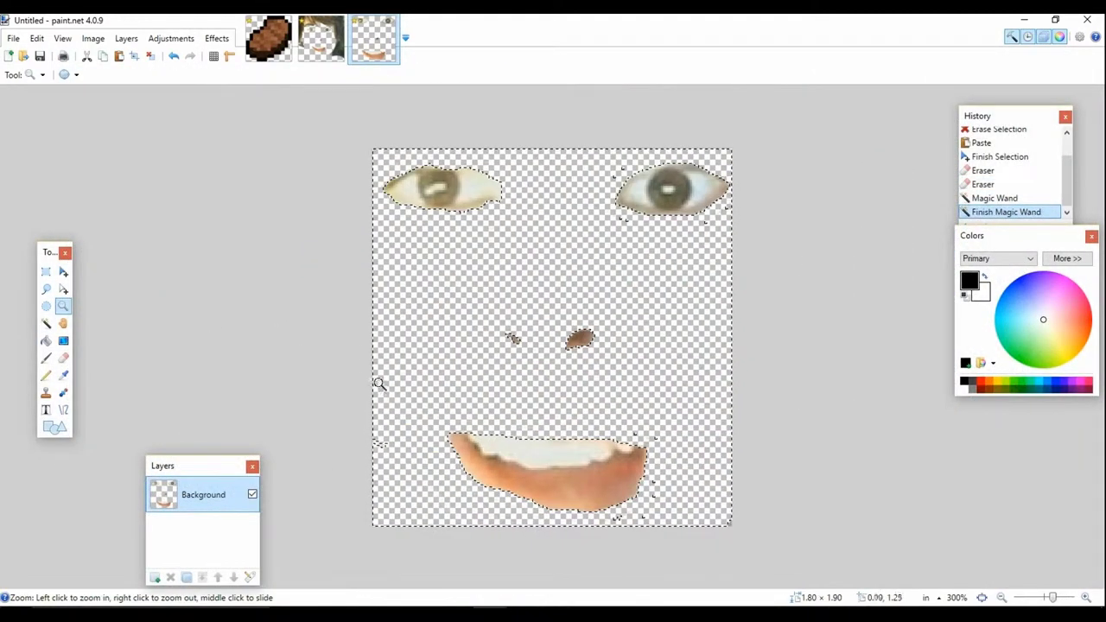
{"action": "left_click", "coordinate": [63, 359]}
{"action": "left_click_drag", "start_coordinate": [395, 440], "coordinate": [591, 521]}
{"action": "left_click_drag", "start_coordinate": [658, 477], "coordinate": [656, 439]}
{"action": "left_click_drag", "start_coordinate": [624, 221], "coordinate": [695, 220]}
{"action": "left_click_drag", "start_coordinate": [625, 168], "coordinate": [617, 175]}
- Recheck the empty background with the Magic Wand, deselect, and erase the specks near the image's lower-right corner
{"action": "left_click", "coordinate": [47, 324]}
{"action": "left_click", "coordinate": [442, 292]}
{"action": "key", "text": "ctrl+d"}
{"action": "left_click", "coordinate": [427, 308]}
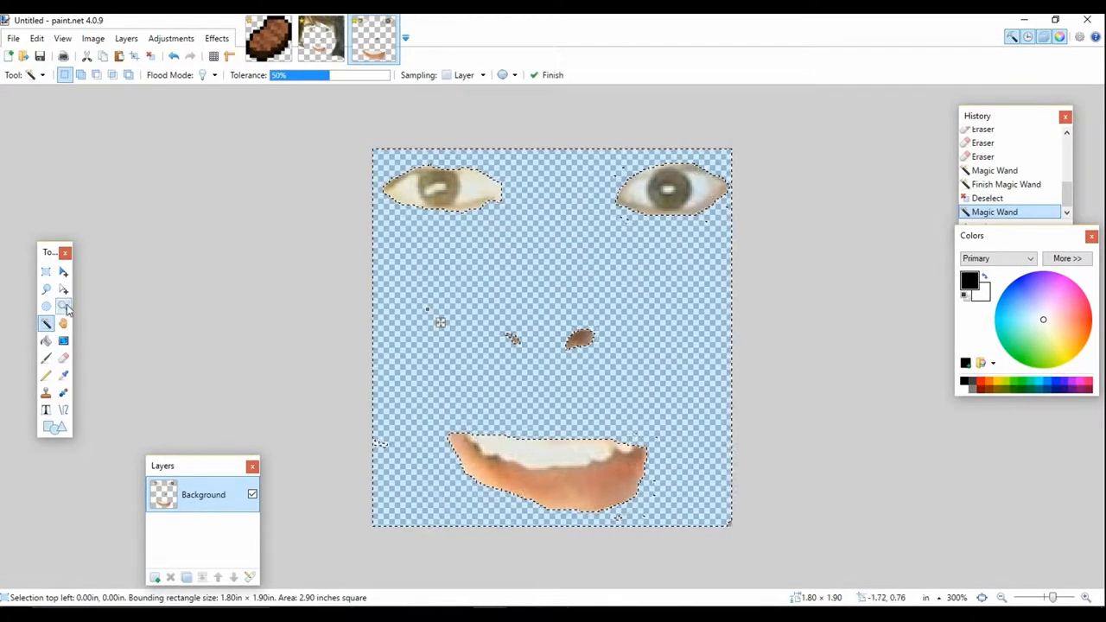
{"action": "left_click", "coordinate": [64, 307]}
{"action": "double_click", "coordinate": [326, 479]}
{"action": "left_click", "coordinate": [326, 479]}
{"action": "key", "text": "ctrl+d"}
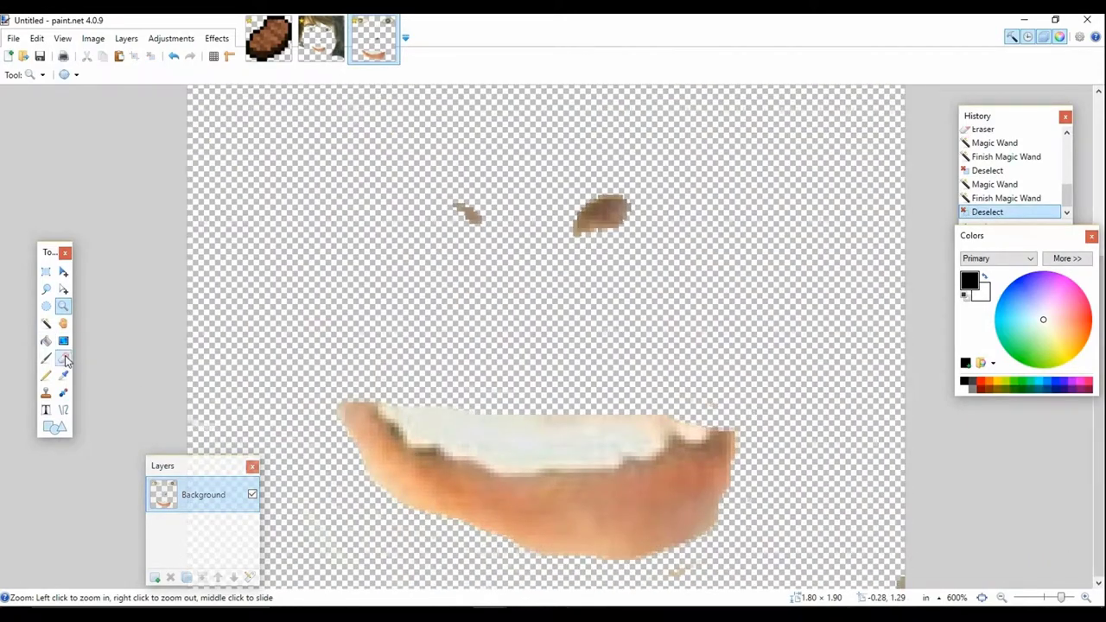
{"action": "left_click", "coordinate": [66, 357]}
{"action": "mouse_move", "coordinate": [894, 570]}
{"action": "left_mouse_down"}
{"action": "mouse_move", "coordinate": [848, 503]}
{"action": "mouse_move", "coordinate": [819, 557]}
{"action": "mouse_move", "coordinate": [803, 487]}
{"action": "left_mouse_up"}
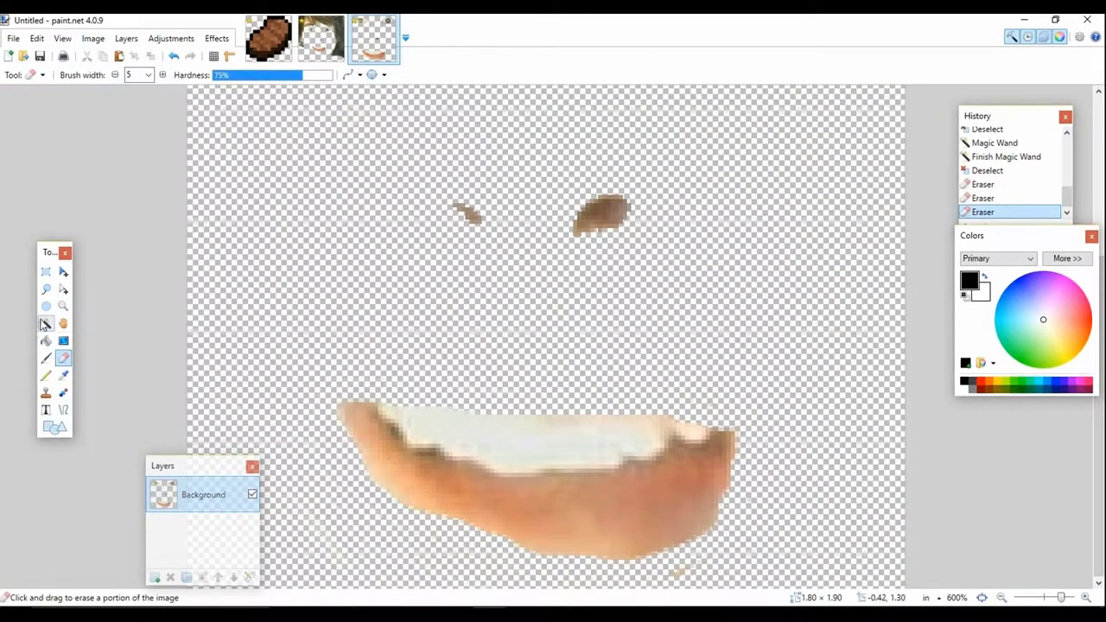
- Check the background again with the Magic Wand, deselect, and erase the leftover skin-coloured bits just below the mouth
{"action": "left_click", "coordinate": [46, 323]}
{"action": "left_click", "coordinate": [493, 321]}
{"action": "key", "text": "ctrl+d"}
{"action": "left_click", "coordinate": [63, 306]}
{"action": "left_click", "coordinate": [716, 543]}
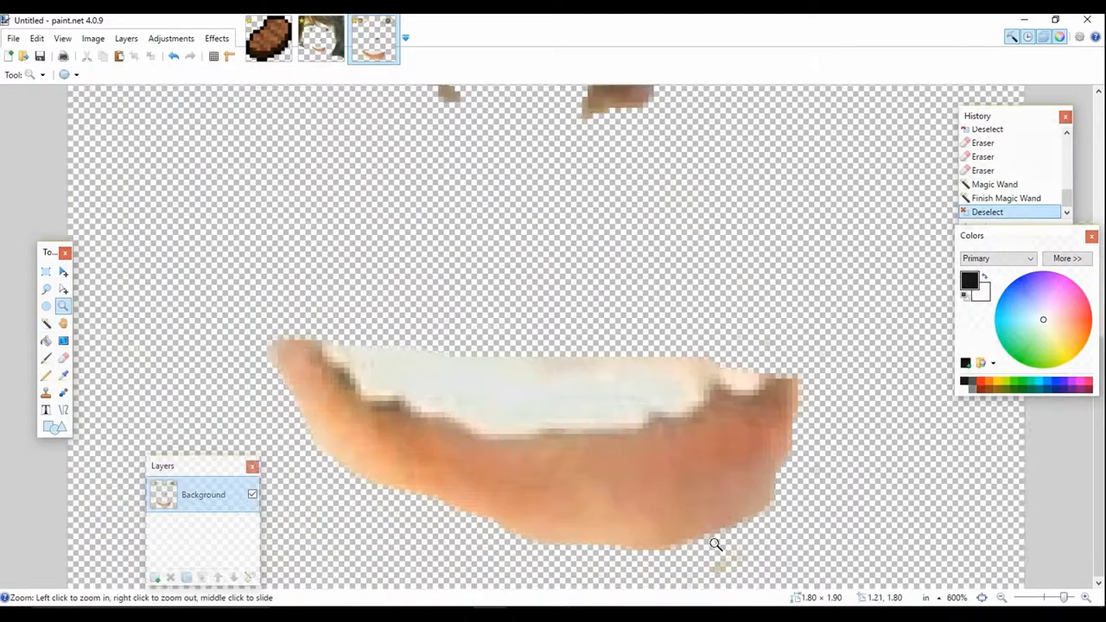
{"action": "double_click", "coordinate": [716, 543]}
{"action": "left_click", "coordinate": [64, 358]}
{"action": "mouse_move", "coordinate": [452, 551]}
{"action": "left_mouse_down"}
{"action": "mouse_move", "coordinate": [698, 303]}
{"action": "mouse_move", "coordinate": [696, 259]}
{"action": "left_mouse_up"}
{"action": "mouse_move", "coordinate": [691, 199]}
{"action": "left_mouse_down"}
{"action": "mouse_move", "coordinate": [682, 130]}
{"action": "mouse_move", "coordinate": [574, 89]}
{"action": "left_mouse_up"}
- Select the empty area around the nostrils and mouth with the Magic Wand to look for remaining specks
{"action": "left_click", "coordinate": [63, 305]}
{"action": "right_click", "coordinate": [659, 490]}
{"action": "right_click", "coordinate": [659, 491]}
{"action": "right_click", "coordinate": [659, 491]}
{"action": "right_click", "coordinate": [659, 491]}
{"action": "left_click", "coordinate": [45, 323]}
{"action": "left_click", "coordinate": [753, 440]}
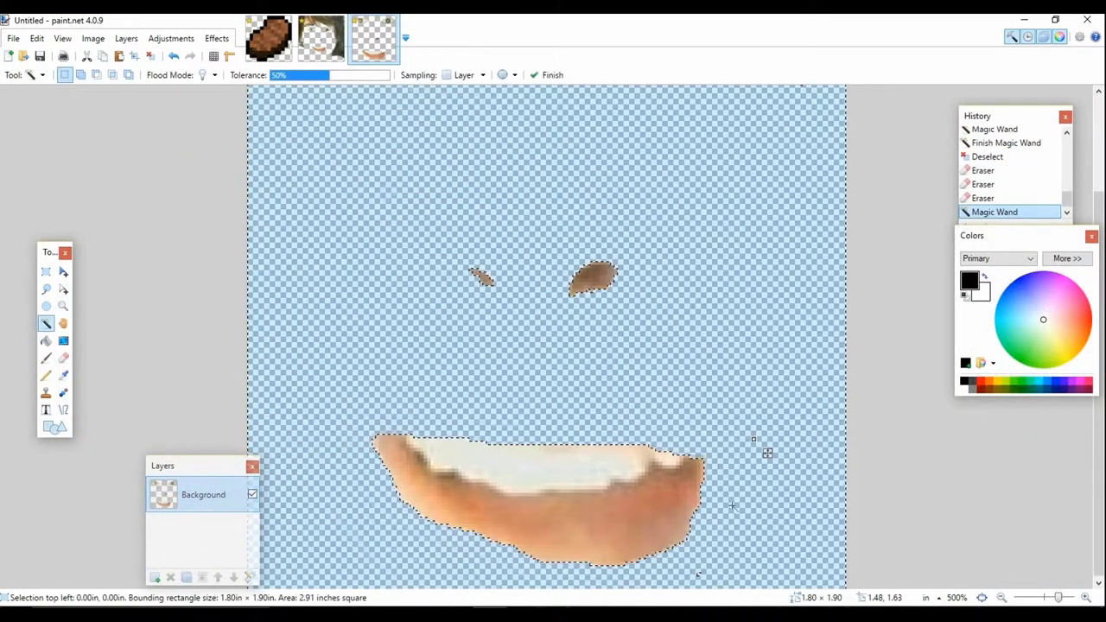
- Clear the selection and erase the tiny speck below the right end of the mouth
{"action": "left_click", "coordinate": [63, 306]}
{"action": "left_click", "coordinate": [733, 567]}
{"action": "left_click", "coordinate": [726, 561]}
{"action": "left_click", "coordinate": [717, 555]}
{"action": "left_click", "coordinate": [704, 549]}
{"action": "left_click", "coordinate": [697, 544]}
{"action": "left_click", "coordinate": [696, 544]}
{"action": "key", "text": "ctrl+d"}
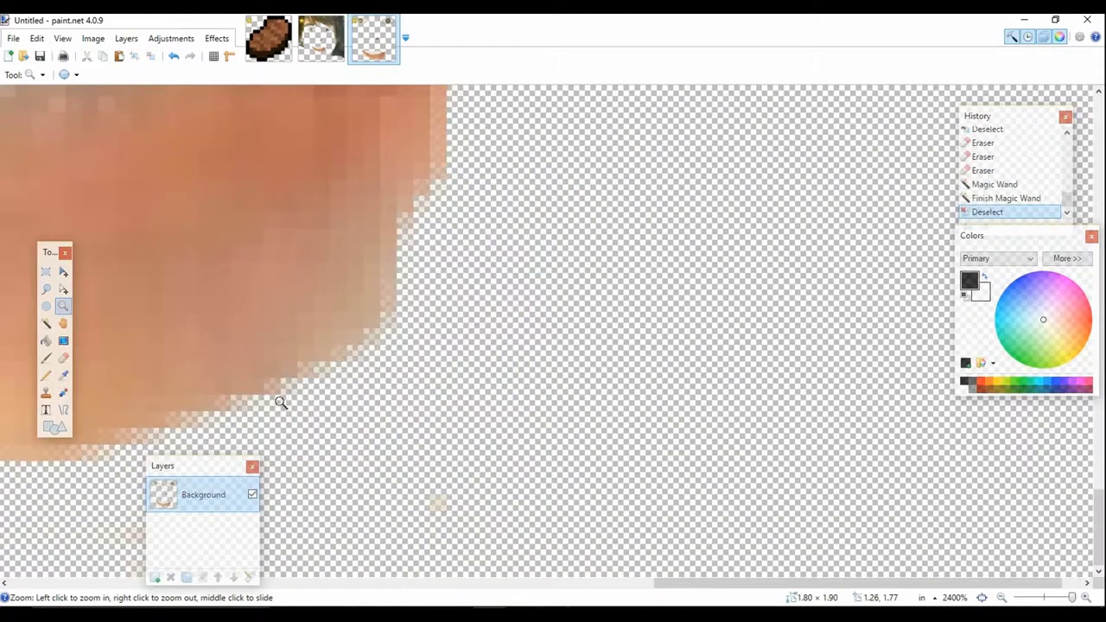
{"action": "left_click", "coordinate": [64, 358]}
{"action": "left_click_drag", "start_coordinate": [479, 533], "coordinate": [423, 513]}
- Examine the whole image for remaining stray pixels by selecting its transparent background with the Magic Wand
{"action": "left_click", "coordinate": [63, 306]}
{"action": "right_click", "coordinate": [408, 494]}
{"action": "right_click", "coordinate": [407, 494]}
{"action": "right_click", "coordinate": [408, 494]}
{"action": "right_click", "coordinate": [345, 457]}
{"action": "right_click", "coordinate": [287, 419]}
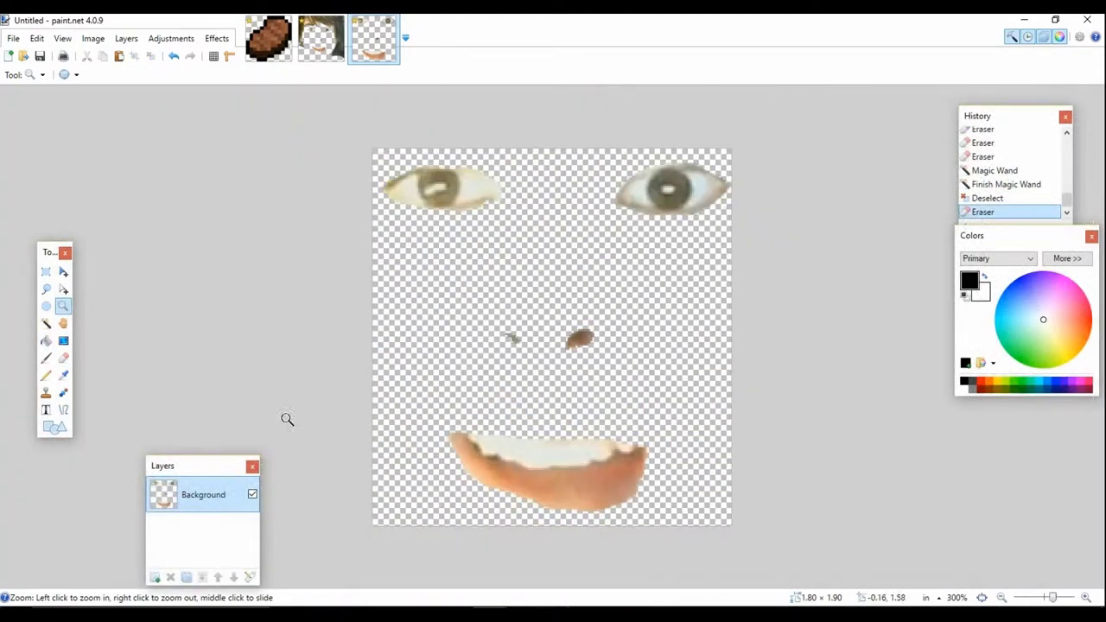
{"action": "left_click", "coordinate": [45, 323]}
{"action": "left_click", "coordinate": [454, 301]}
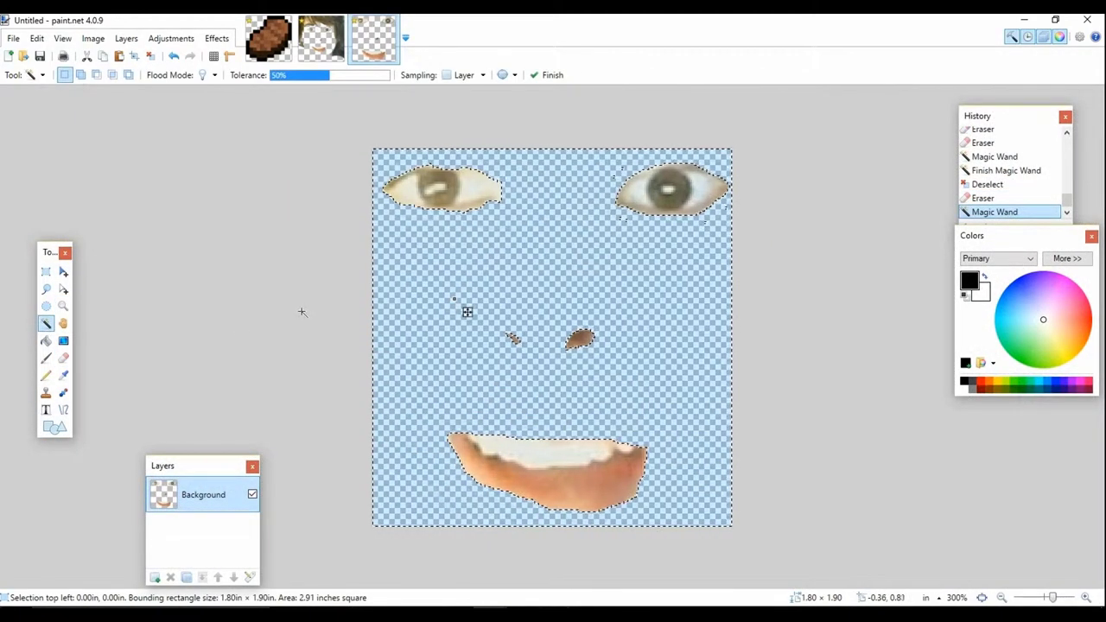
- Deselect and erase the isolated specks below and to the upper left of the right-hand eye
{"action": "left_click", "coordinate": [63, 306]}
{"action": "left_click", "coordinate": [667, 198]}
{"action": "left_click", "coordinate": [675, 190]}
{"action": "left_click", "coordinate": [675, 189]}
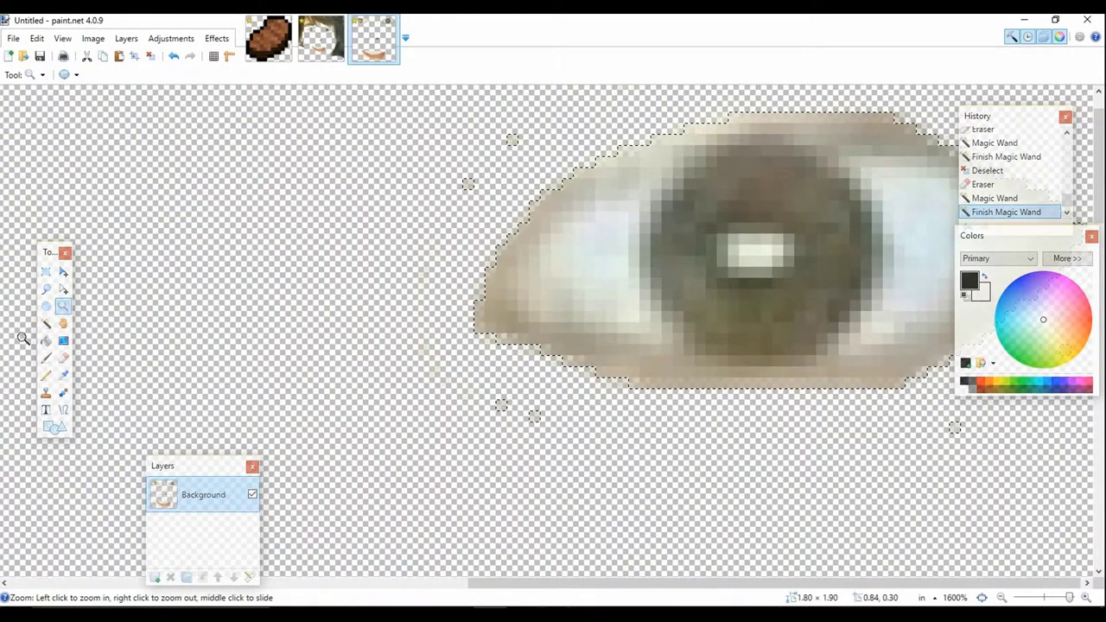
{"action": "key", "text": "ctrl+d"}
{"action": "left_click", "coordinate": [63, 358]}
{"action": "left_click_drag", "start_coordinate": [503, 406], "coordinate": [535, 418]}
{"action": "left_click_drag", "start_coordinate": [931, 436], "coordinate": [954, 427]}
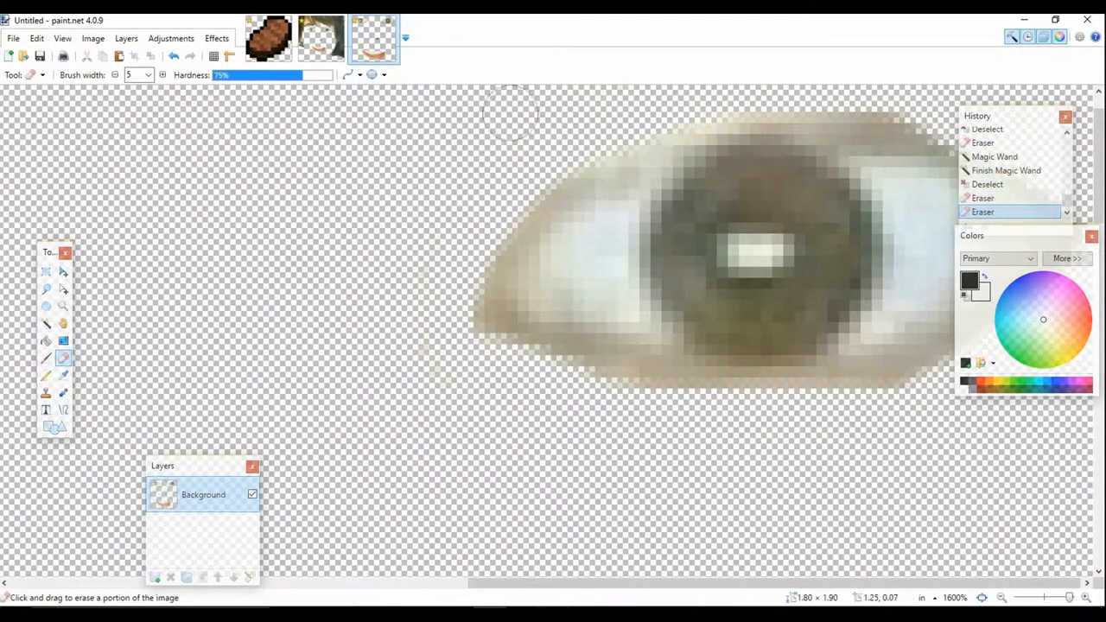
{"action": "left_click_drag", "start_coordinate": [509, 115], "coordinate": [450, 190]}
{"action": "scroll", "coordinate": [374, 206], "scroll_direction": "down", "scroll_amount": 2}
- Select the entire cleaned-up facial-features image with a rectangle and copy it
{"action": "left_click", "coordinate": [63, 306]}
{"action": "right_click", "coordinate": [251, 337]}
{"action": "right_click", "coordinate": [251, 337]}
{"action": "right_click", "coordinate": [252, 337]}
{"action": "right_click", "coordinate": [249, 337]}
{"action": "right_click", "coordinate": [106, 293]}
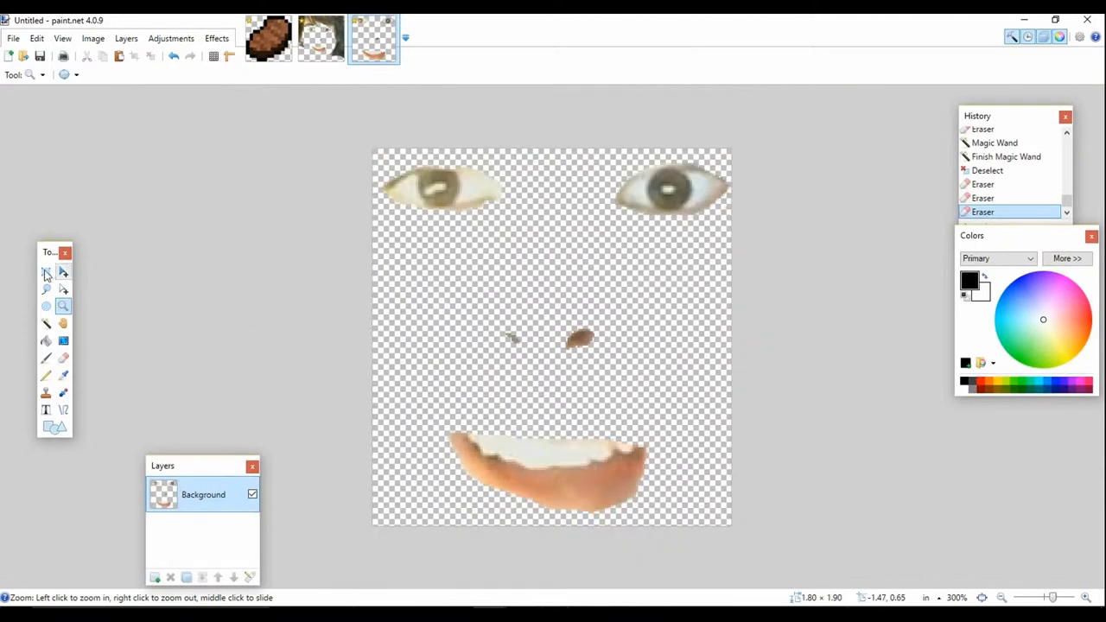
{"action": "left_click", "coordinate": [46, 272]}
{"action": "left_click_drag", "start_coordinate": [341, 121], "coordinate": [808, 557]}
{"action": "key", "text": "ctrl+c"}
- Paste the features onto Layer 2 of steak.png at the existing canvas size and erase the stray lines over the steak
{"action": "left_click", "coordinate": [269, 38]}
{"action": "key", "text": "ctrl+v"}
{"action": "left_click", "coordinate": [457, 424]}
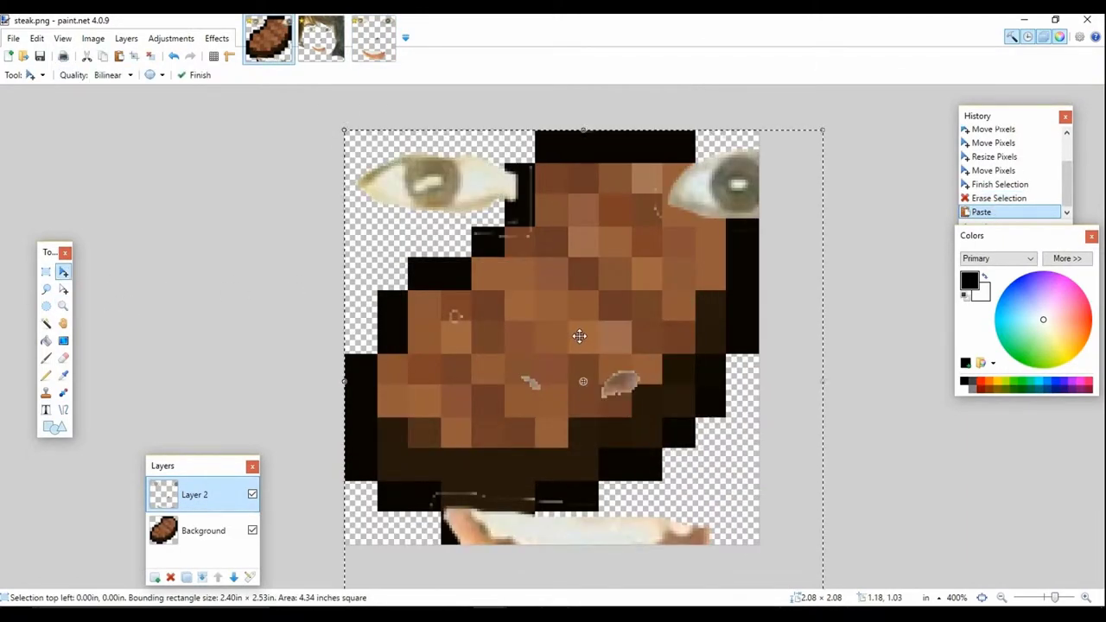
{"action": "key", "text": "e"}
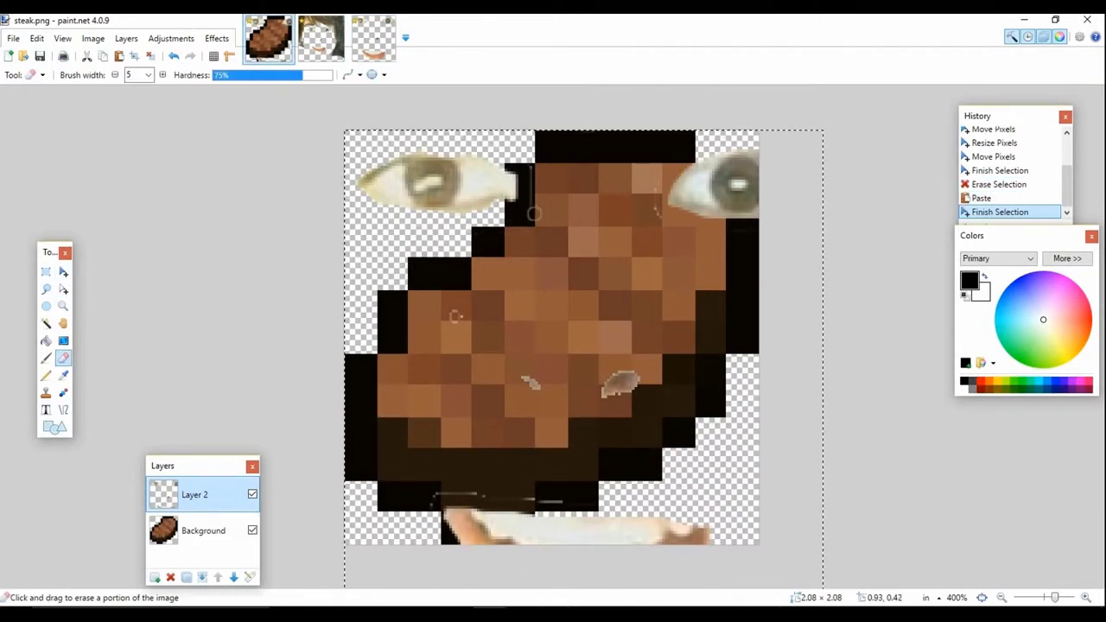
{"action": "left_click_drag", "start_coordinate": [675, 222], "coordinate": [759, 232]}
{"action": "left_click", "coordinate": [456, 316]}
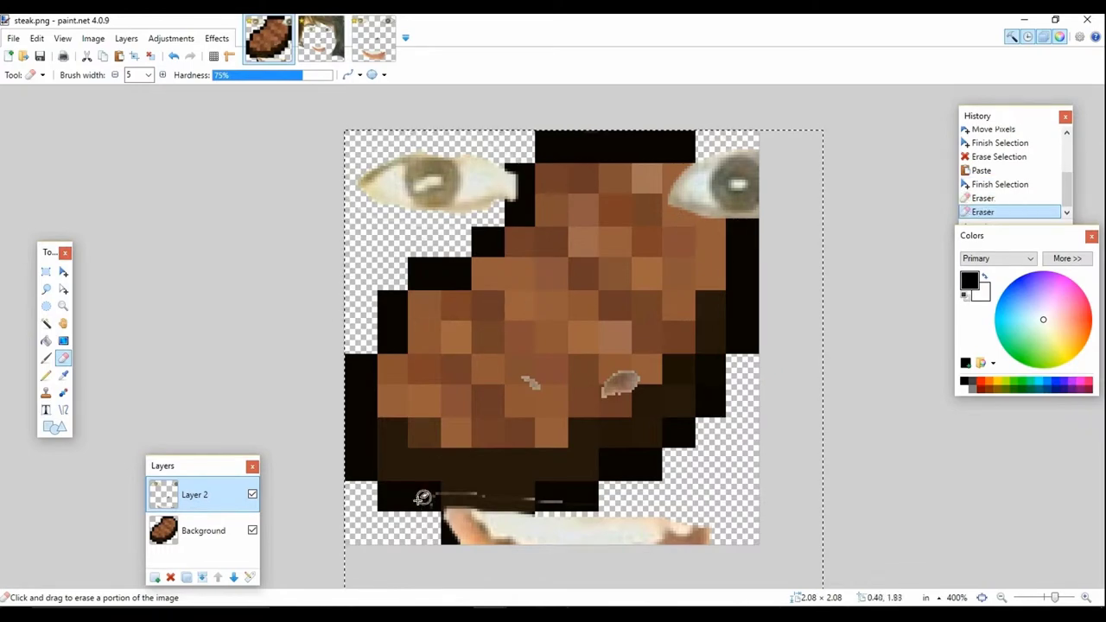
{"action": "left_click_drag", "start_coordinate": [422, 499], "coordinate": [608, 502]}
- Try to move and shrink the pasted features over the steak, then delete them
{"action": "left_click", "coordinate": [47, 273]}
{"action": "mouse_move", "coordinate": [638, 308]}
{"action": "left_mouse_down"}
{"action": "mouse_move", "coordinate": [668, 329]}
{"action": "mouse_move", "coordinate": [578, 299]}
{"action": "mouse_move", "coordinate": [643, 266]}
{"action": "left_mouse_up"}
{"action": "left_click", "coordinate": [175, 57]}
{"action": "left_click", "coordinate": [63, 272]}
{"action": "left_click_drag", "start_coordinate": [769, 202], "coordinate": [743, 275]}
{"action": "left_click_drag", "start_coordinate": [823, 146], "coordinate": [720, 281]}
{"action": "mouse_move", "coordinate": [555, 449]}
{"action": "left_mouse_down"}
{"action": "mouse_move", "coordinate": [611, 333]}
{"action": "mouse_move", "coordinate": [587, 340]}
{"action": "left_mouse_up"}
{"action": "key", "text": "Delete"}
- Copy the facial features from the untitled image again and paste them into steak.png, keeping the canvas size
{"action": "left_click", "coordinate": [374, 39]}
{"action": "left_click", "coordinate": [46, 272]}
{"action": "key", "text": "ctrl+c"}
{"action": "left_click", "coordinate": [269, 39]}
{"action": "key", "text": "ctrl+v"}
{"action": "left_click", "coordinate": [506, 432]}
- Shrink the pasted features, rotate them about 38 degrees clockwise and position them on the steak's lower-left part
{"action": "left_click_drag", "start_coordinate": [748, 244], "coordinate": [723, 224]}
{"action": "left_click_drag", "start_coordinate": [798, 112], "coordinate": [733, 197]}
{"action": "left_click_drag", "start_coordinate": [600, 314], "coordinate": [603, 242]}
{"action": "left_click_drag", "start_coordinate": [739, 124], "coordinate": [640, 221]}
{"action": "left_click_drag", "start_coordinate": [596, 298], "coordinate": [695, 296]}
{"action": "left_click_drag", "start_coordinate": [748, 550], "coordinate": [677, 596]}
{"action": "left_click_drag", "start_coordinate": [660, 423], "coordinate": [593, 417]}
{"action": "left_click_drag", "start_coordinate": [713, 273], "coordinate": [674, 290]}
{"action": "left_click_drag", "start_coordinate": [525, 318], "coordinate": [571, 335]}
{"action": "left_click_drag", "start_coordinate": [721, 308], "coordinate": [674, 323]}
{"action": "left_click_drag", "start_coordinate": [623, 363], "coordinate": [636, 351]}
{"action": "left_click_drag", "start_coordinate": [615, 544], "coordinate": [575, 529]}
{"action": "left_click_drag", "start_coordinate": [594, 423], "coordinate": [600, 426]}
{"action": "left_click_drag", "start_coordinate": [587, 559], "coordinate": [567, 560]}
{"action": "left_click_drag", "start_coordinate": [585, 440], "coordinate": [575, 433]}
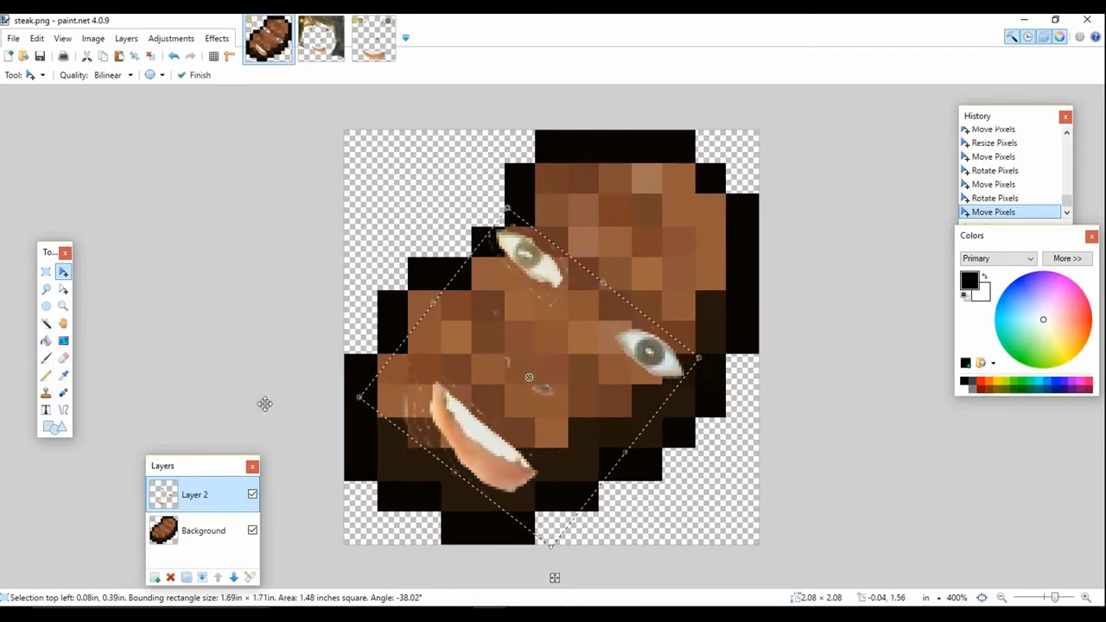
- Erase the faint stray marks beside the mouth and around the nostrils on Layer 2
{"action": "left_click", "coordinate": [64, 358]}
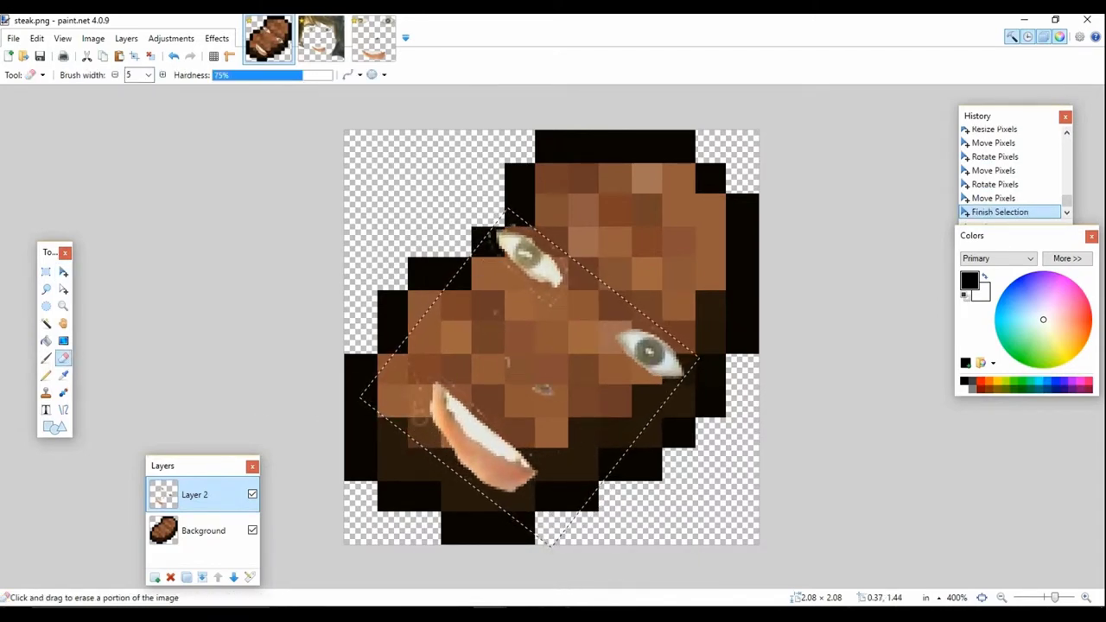
{"action": "left_click_drag", "start_coordinate": [546, 501], "coordinate": [521, 439]}
{"action": "left_click_drag", "start_coordinate": [501, 352], "coordinate": [512, 358]}
{"action": "left_click", "coordinate": [173, 56]}
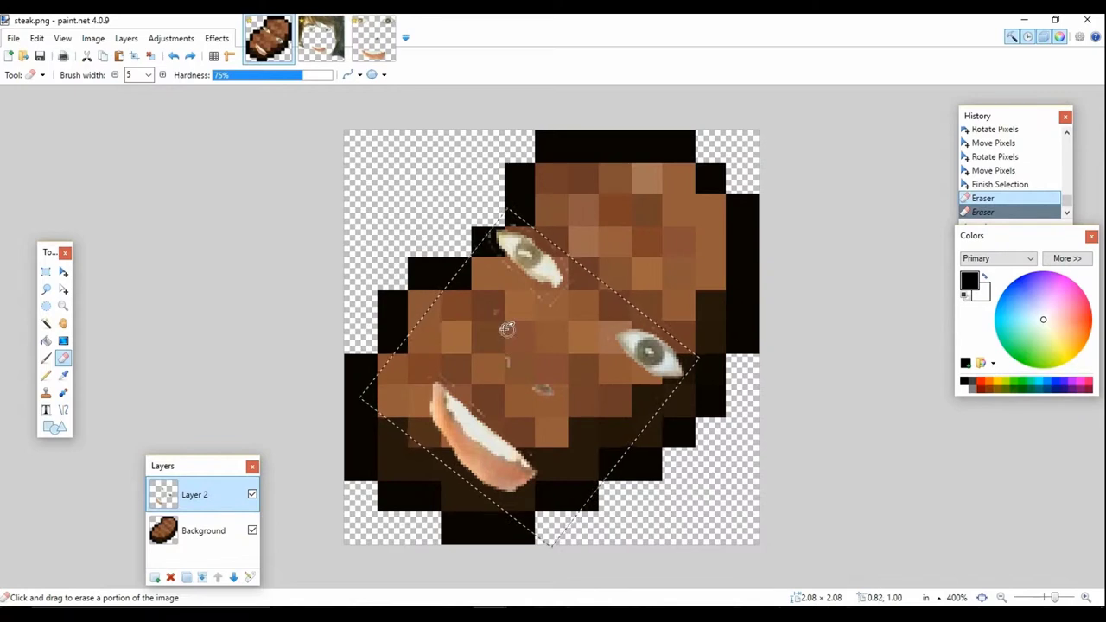
{"action": "key", "text": "ctrl+y"}
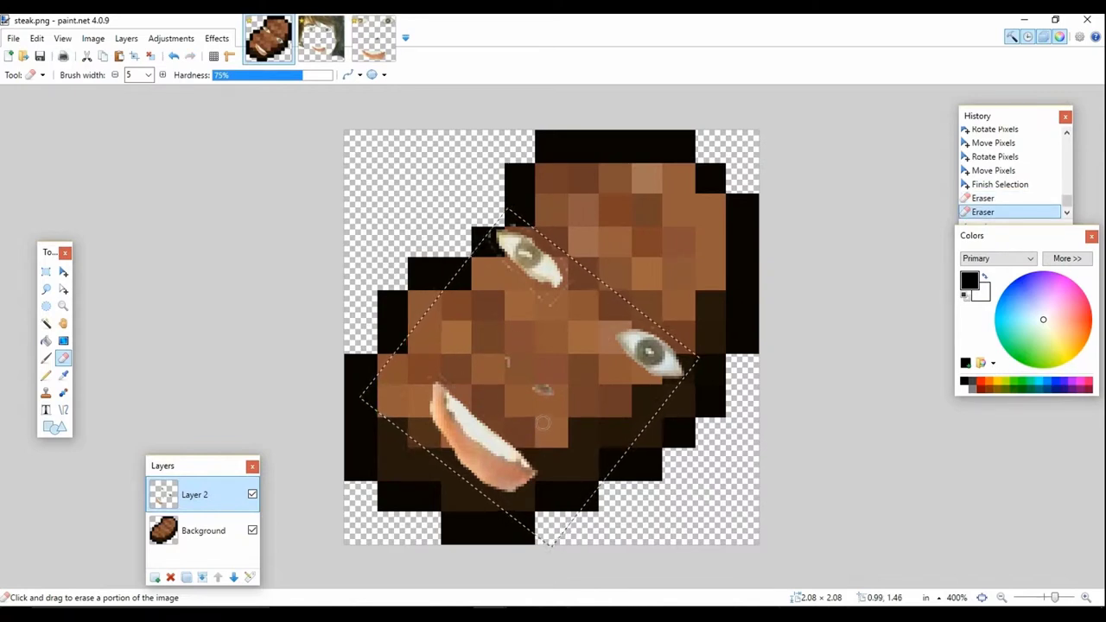
{"action": "left_click_drag", "start_coordinate": [551, 418], "coordinate": [545, 412]}
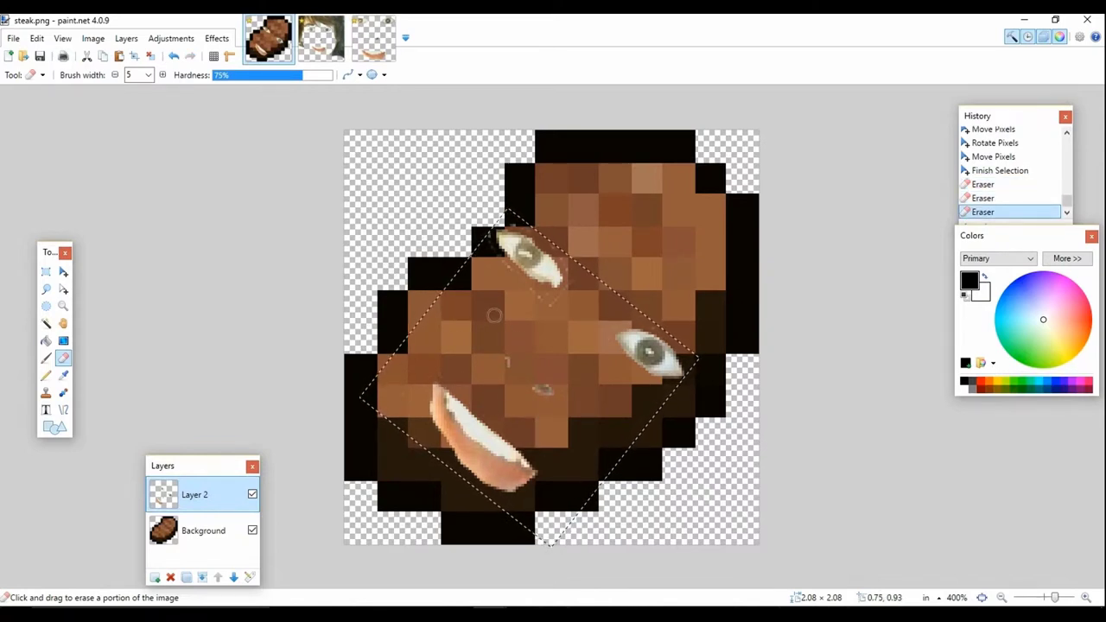
- Open the original face photo leafy.png.jpg from the recently used files
{"action": "left_click", "coordinate": [13, 38]}
{"action": "mouse_move", "coordinate": [52, 84]}
{"action": "left_click", "coordinate": [172, 115]}
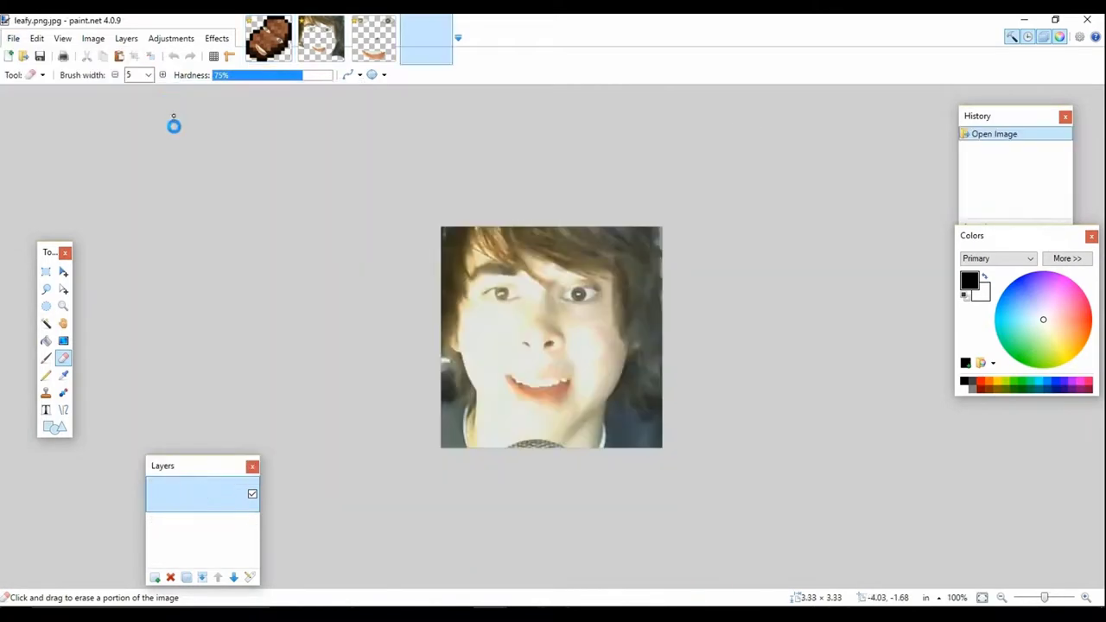
- Select a rectangle about 0.79 by 0.91 inches around the nose, from between the eyes down to the nostrils
{"action": "left_click", "coordinate": [47, 272]}
{"action": "left_click_drag", "start_coordinate": [535, 280], "coordinate": [547, 380]}
{"action": "left_click_drag", "start_coordinate": [522, 317], "coordinate": [520, 330]}
{"action": "left_click_drag", "start_coordinate": [520, 330], "coordinate": [513, 344]}
{"action": "left_click_drag", "start_coordinate": [513, 344], "coordinate": [527, 318]}
{"action": "left_click_drag", "start_coordinate": [527, 318], "coordinate": [569, 292]}
{"action": "left_click", "coordinate": [512, 348]}
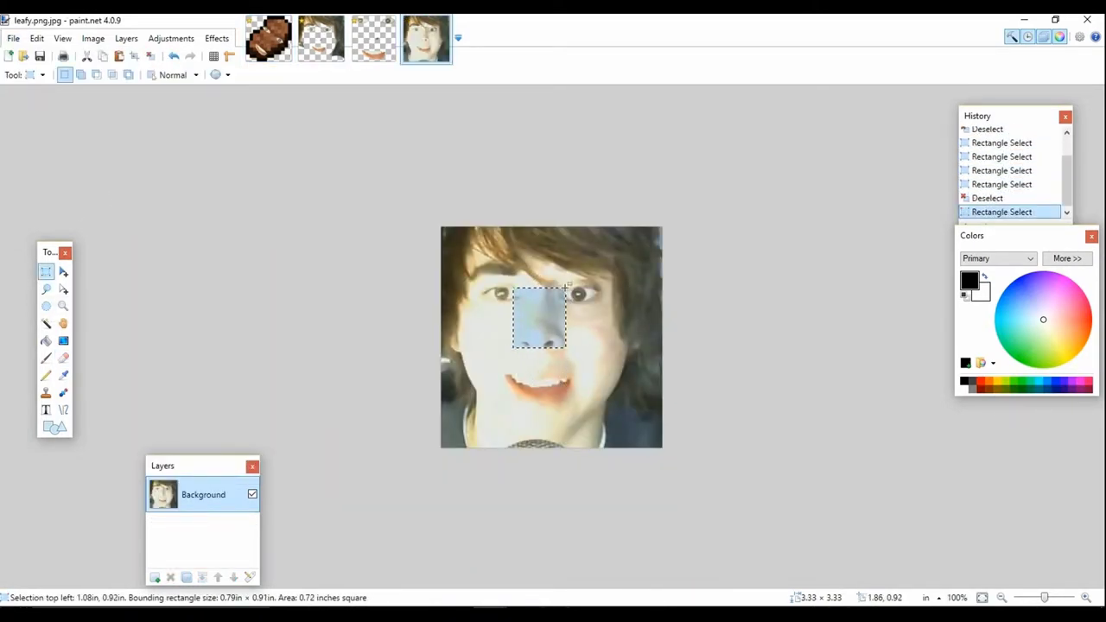
{"action": "left_click", "coordinate": [11, 38]}
{"action": "left_click", "coordinate": [34, 54]}
{"action": "left_click", "coordinate": [611, 392]}
{"action": "left_click", "coordinate": [12, 38]}
{"action": "left_click", "coordinate": [47, 70]}
{"action": "left_click", "coordinate": [733, 468]}
- Create a new 0.79 by 0.91 inch image and paste the copied nose area into it
{"action": "key", "text": "ctrl+n"}
{"action": "left_click", "coordinate": [562, 390]}
{"action": "key", "text": "ctrl+v"}
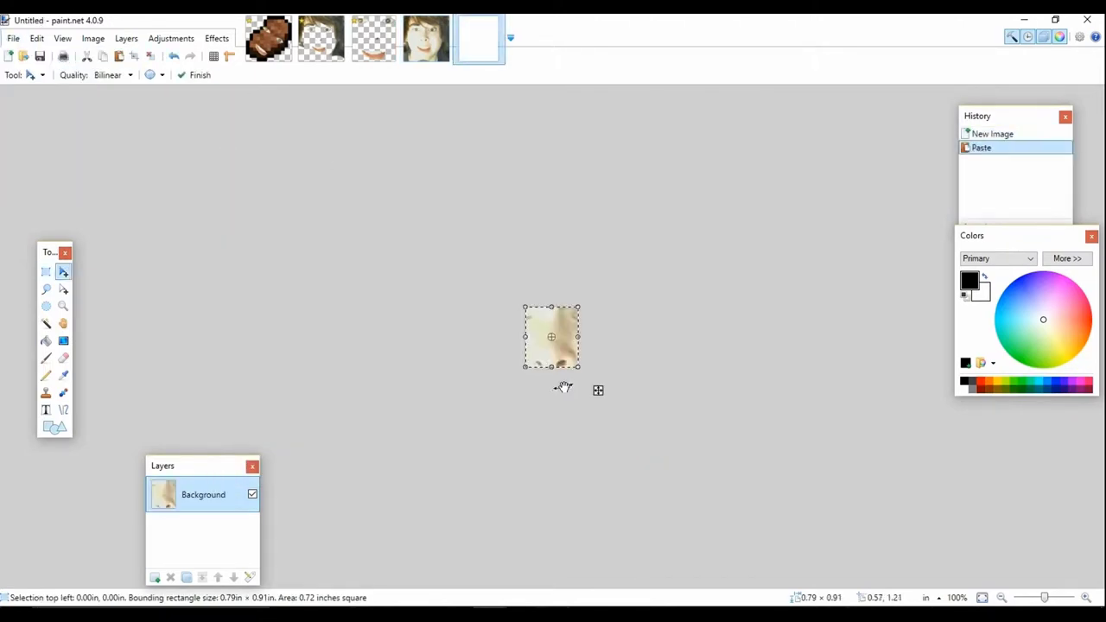
- Erase a border along both sides of the nose in the new image, following its outline from bridge to nostrils
{"action": "left_click", "coordinate": [62, 304]}
{"action": "left_click", "coordinate": [561, 342]}
{"action": "left_click", "coordinate": [538, 371]}
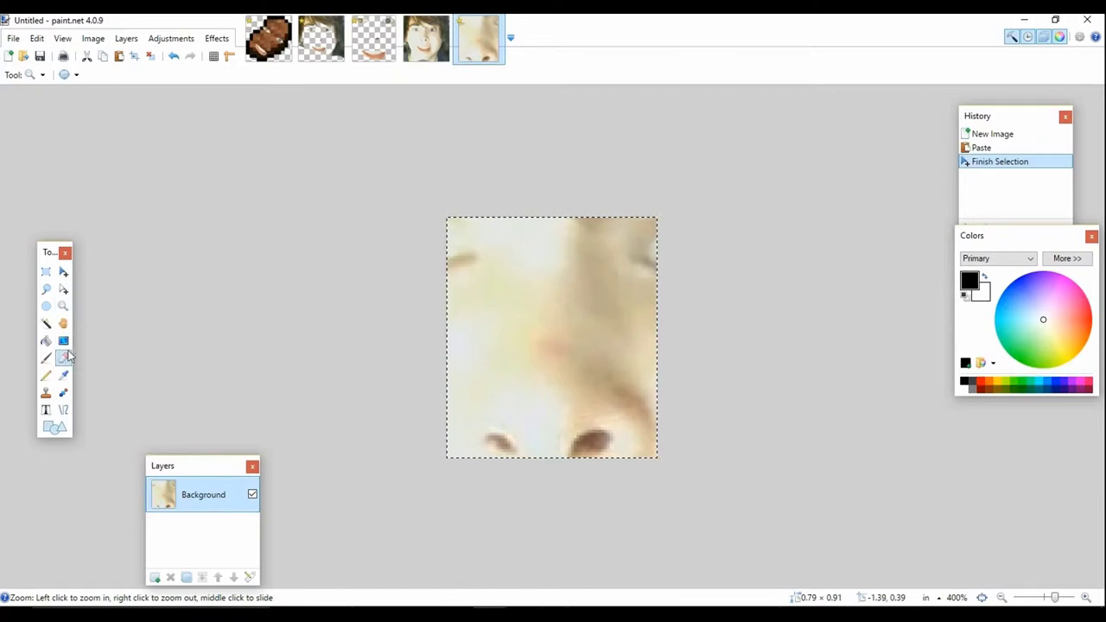
{"action": "left_click", "coordinate": [63, 357]}
{"action": "mouse_move", "coordinate": [515, 237]}
{"action": "left_mouse_down"}
{"action": "mouse_move", "coordinate": [525, 284]}
{"action": "mouse_move", "coordinate": [557, 226]}
{"action": "left_mouse_up"}
{"action": "mouse_move", "coordinate": [504, 350]}
{"action": "left_mouse_down"}
{"action": "mouse_move", "coordinate": [476, 419]}
{"action": "mouse_move", "coordinate": [481, 453]}
{"action": "mouse_move", "coordinate": [470, 449]}
{"action": "left_mouse_up"}
{"action": "mouse_move", "coordinate": [602, 223]}
{"action": "left_mouse_down"}
{"action": "mouse_move", "coordinate": [585, 356]}
{"action": "mouse_move", "coordinate": [654, 415]}
{"action": "left_mouse_up"}
{"action": "left_click_drag", "start_coordinate": [636, 466], "coordinate": [652, 454]}
{"action": "left_click_drag", "start_coordinate": [612, 323], "coordinate": [598, 344]}
{"action": "left_click", "coordinate": [46, 324]}
{"action": "left_click", "coordinate": [625, 285]}
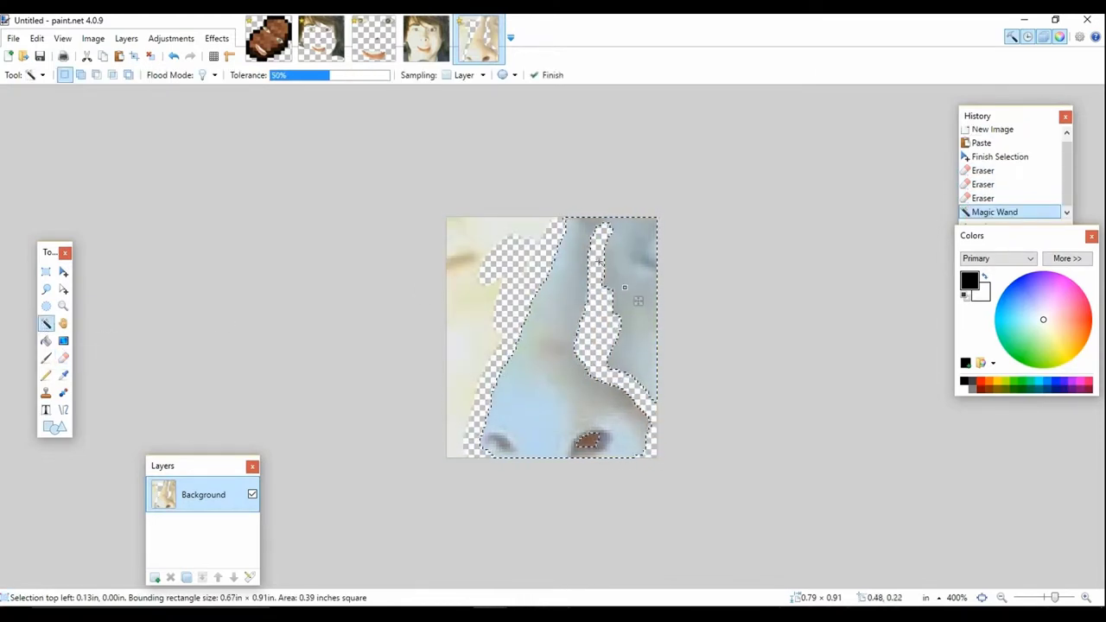
{"action": "key", "text": "ctrl+d"}
- Erase the remaining skin on both sides of the nose so only the nose is left on transparency
{"action": "key", "text": "e"}
{"action": "left_click_drag", "start_coordinate": [603, 227], "coordinate": [609, 216]}
{"action": "left_click", "coordinate": [980, 614]}
{"action": "right_click", "coordinate": [936, 570]}
{"action": "left_click", "coordinate": [777, 511]}
{"action": "left_click_drag", "start_coordinate": [647, 379], "coordinate": [633, 367]}
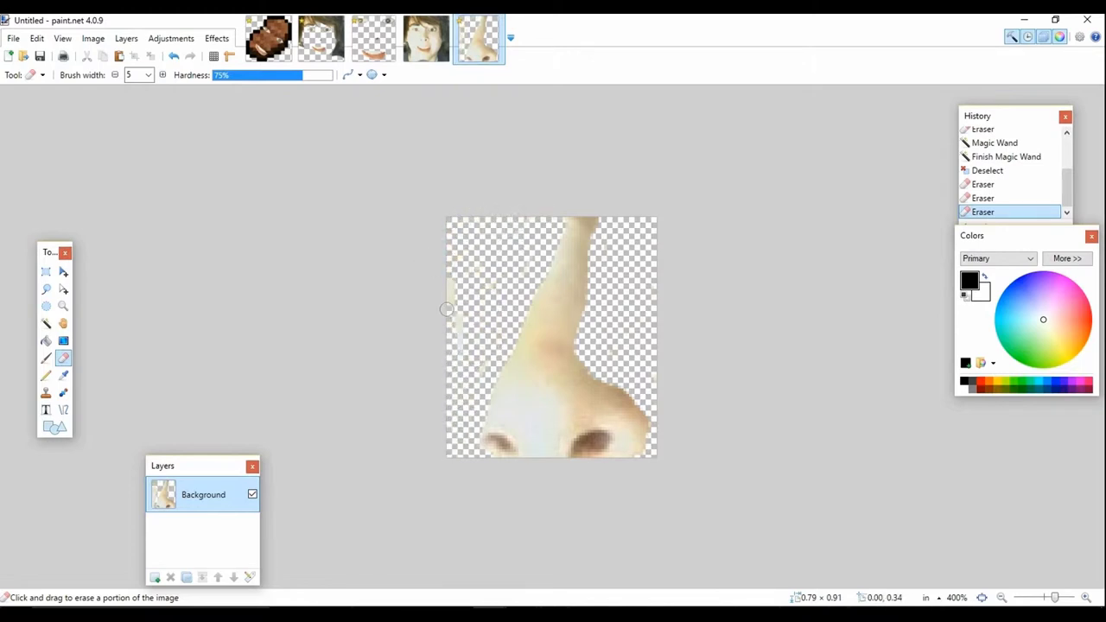
- Copy the entire cut-out nose image and switch to the steak.png image
{"action": "key", "text": "s"}
{"action": "key", "text": "ctrl+a"}
{"action": "left_click", "coordinate": [268, 38]}
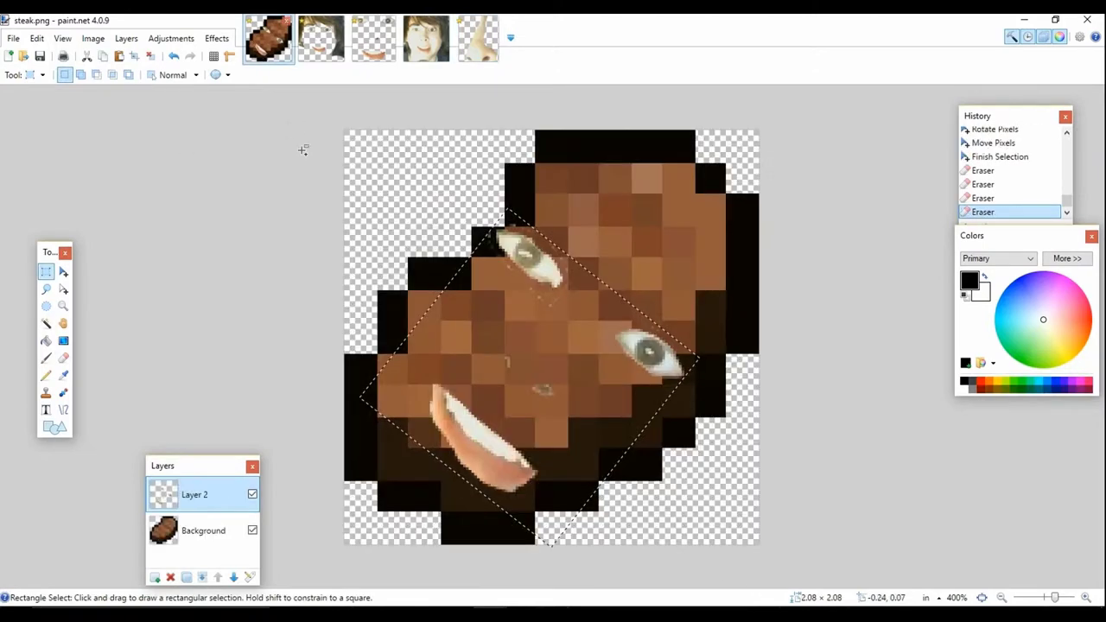
- Erase the leftover nostrils and the specks below the upper eye on Layer 2
{"action": "left_click", "coordinate": [63, 306]}
{"action": "left_click", "coordinate": [64, 358]}
{"action": "left_click_drag", "start_coordinate": [505, 356], "coordinate": [550, 389]}
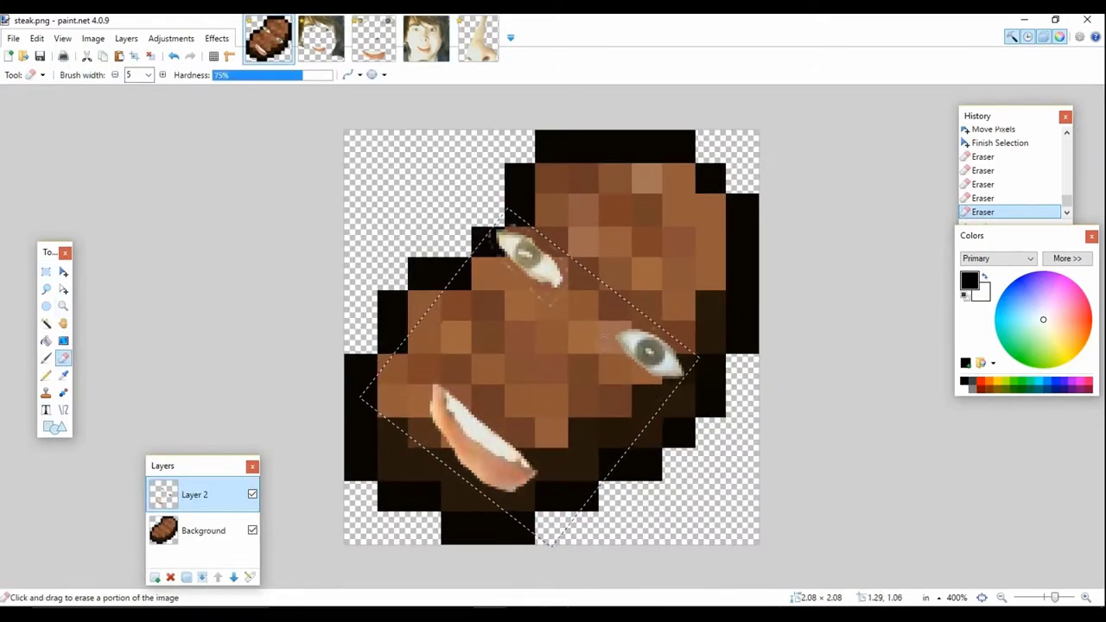
{"action": "left_click_drag", "start_coordinate": [545, 294], "coordinate": [553, 300]}
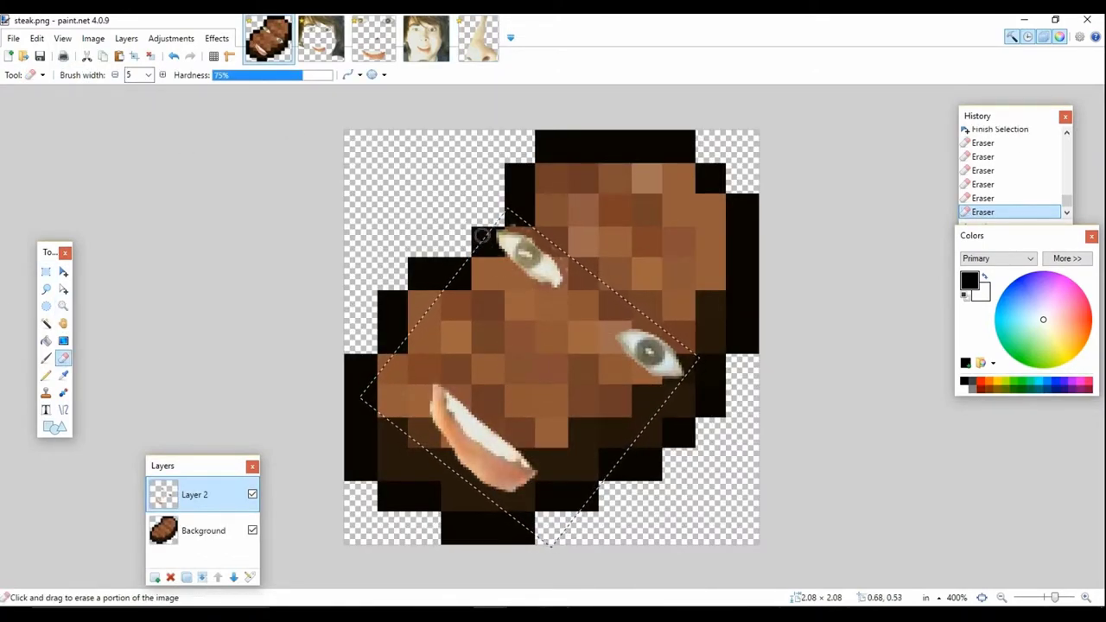
{"action": "left_click_drag", "start_coordinate": [540, 289], "coordinate": [571, 296]}
- Paste the nose onto a new layer, then scale, rotate and move it between the eyes and the mouth
{"action": "left_click", "coordinate": [131, 39]}
{"action": "left_click", "coordinate": [157, 56]}
{"action": "key", "text": "ctrl+v"}
{"action": "left_click_drag", "start_coordinate": [554, 131], "coordinate": [552, 315]}
{"action": "left_click_drag", "start_coordinate": [580, 437], "coordinate": [512, 455]}
{"action": "mouse_move", "coordinate": [588, 346]}
{"action": "left_mouse_down"}
{"action": "mouse_move", "coordinate": [602, 361]}
{"action": "mouse_move", "coordinate": [612, 350]}
{"action": "mouse_move", "coordinate": [591, 352]}
{"action": "left_mouse_up"}
{"action": "left_click_drag", "start_coordinate": [548, 460], "coordinate": [539, 462]}
{"action": "left_click_drag", "start_coordinate": [620, 359], "coordinate": [584, 372]}
- Erase stray marks around the pasted nose on Layer 3
{"action": "left_click", "coordinate": [63, 357]}
{"action": "left_click_drag", "start_coordinate": [474, 343], "coordinate": [401, 387]}
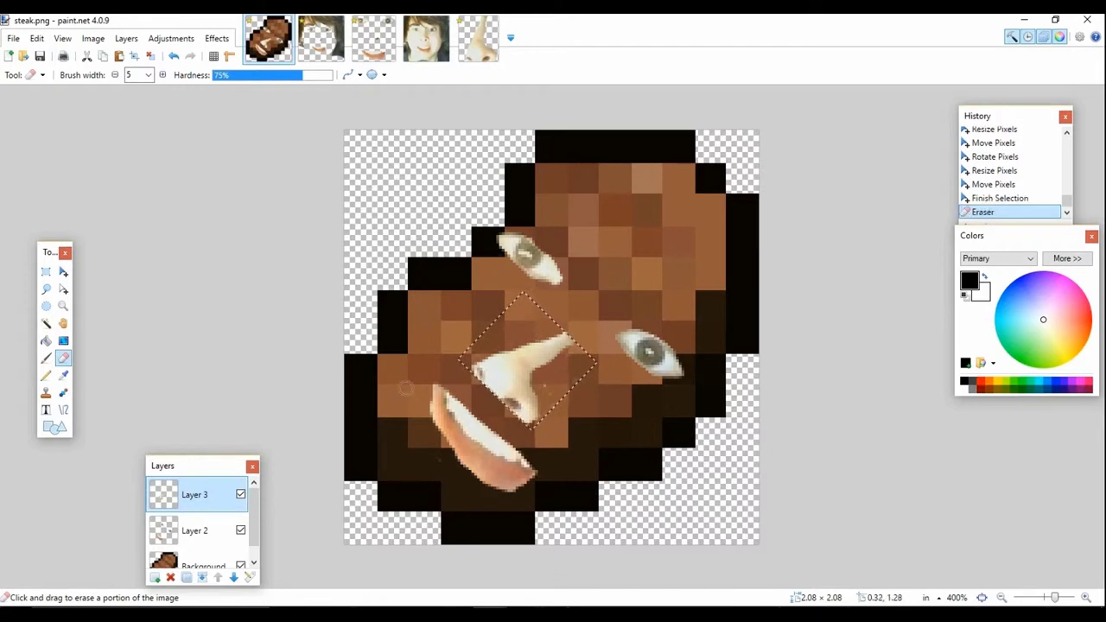
{"action": "left_click_drag", "start_coordinate": [577, 383], "coordinate": [499, 315]}
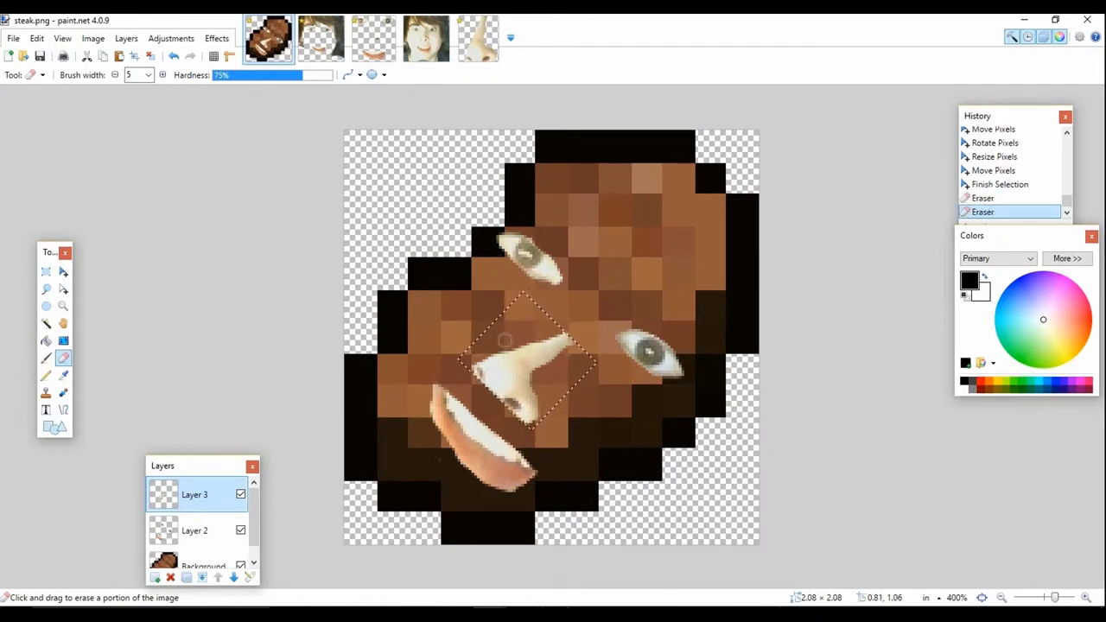
- Move Layer 2 above Layer 3, hiding the nose and background layers temporarily to check the eyes and mouth
{"action": "left_click", "coordinate": [195, 531]}
{"action": "left_click", "coordinate": [240, 495]}
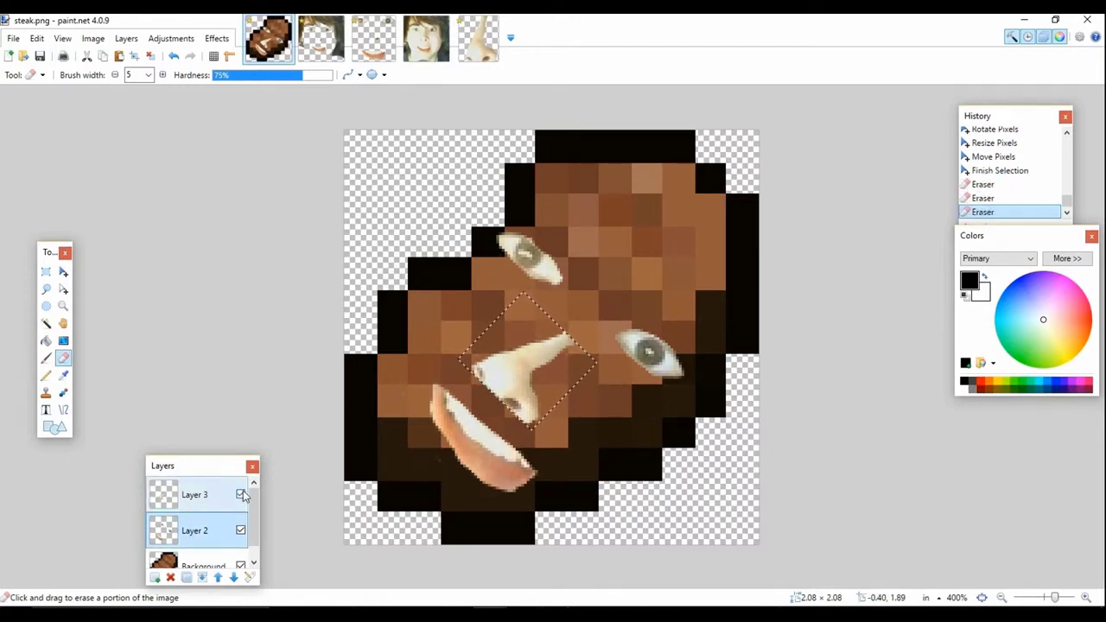
{"action": "left_click", "coordinate": [218, 577]}
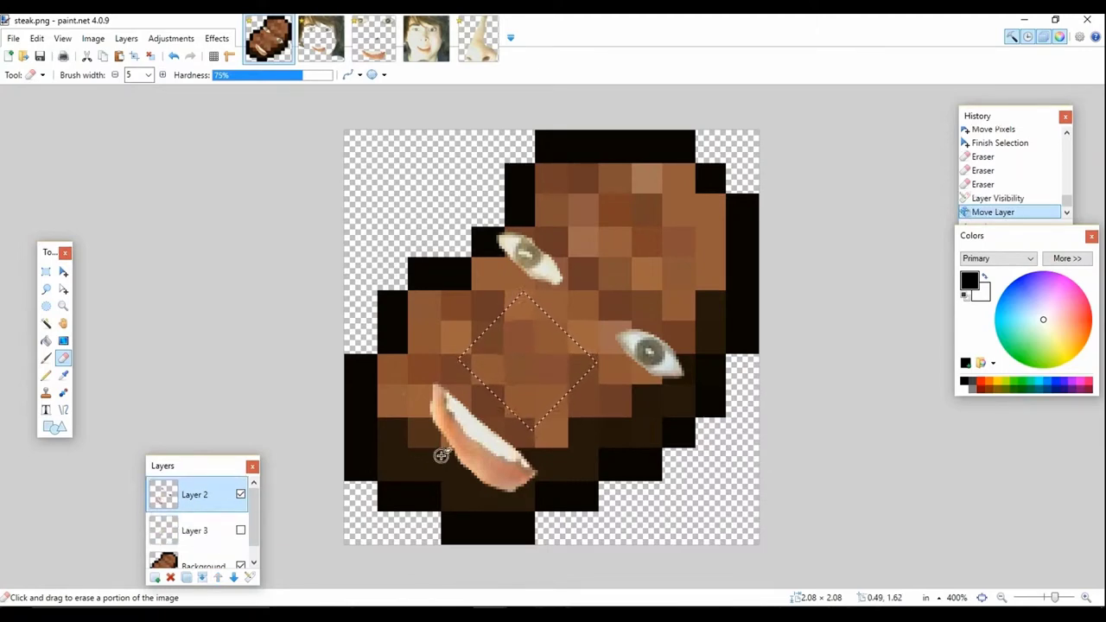
{"action": "left_click", "coordinate": [240, 566]}
{"action": "left_click", "coordinate": [240, 565]}
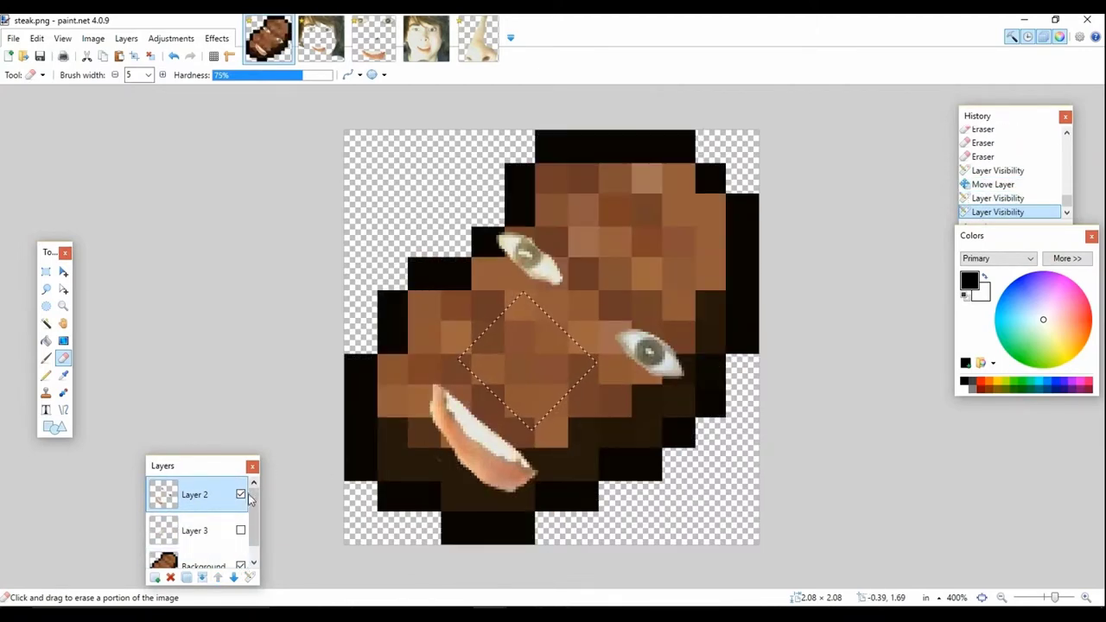
{"action": "left_click", "coordinate": [240, 531]}
- Remove most of the first eye, the lips, the teeth and the large nostril from the cut-out leafy.png.jpg photo
{"action": "left_click", "coordinate": [321, 38]}
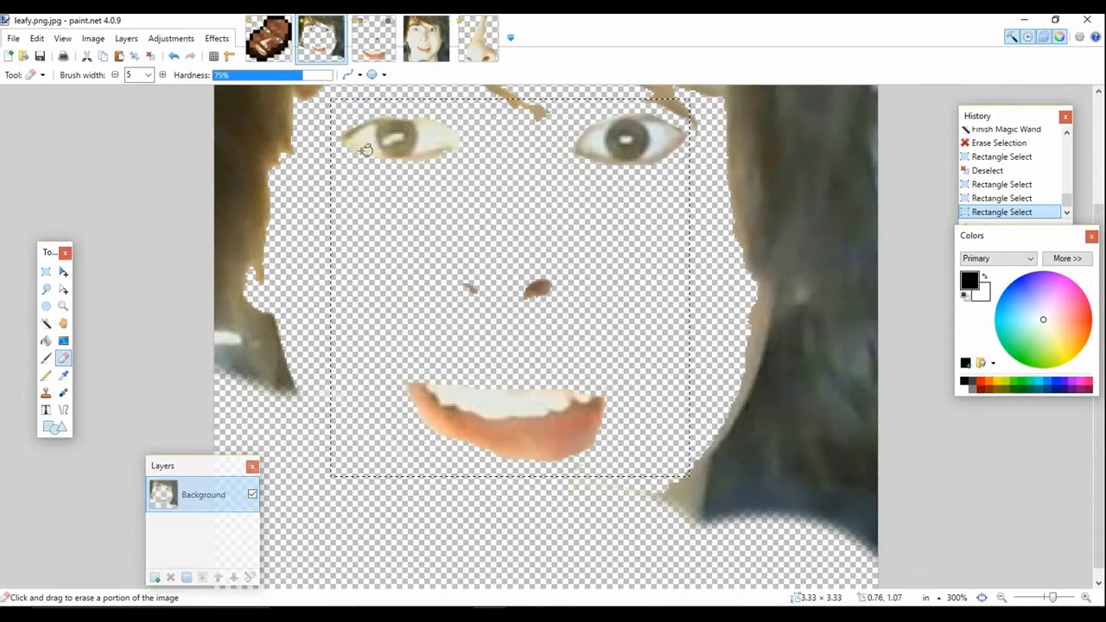
{"action": "mouse_move", "coordinate": [393, 133]}
{"action": "left_mouse_down"}
{"action": "mouse_move", "coordinate": [436, 135]}
{"action": "mouse_move", "coordinate": [443, 148]}
{"action": "left_mouse_up"}
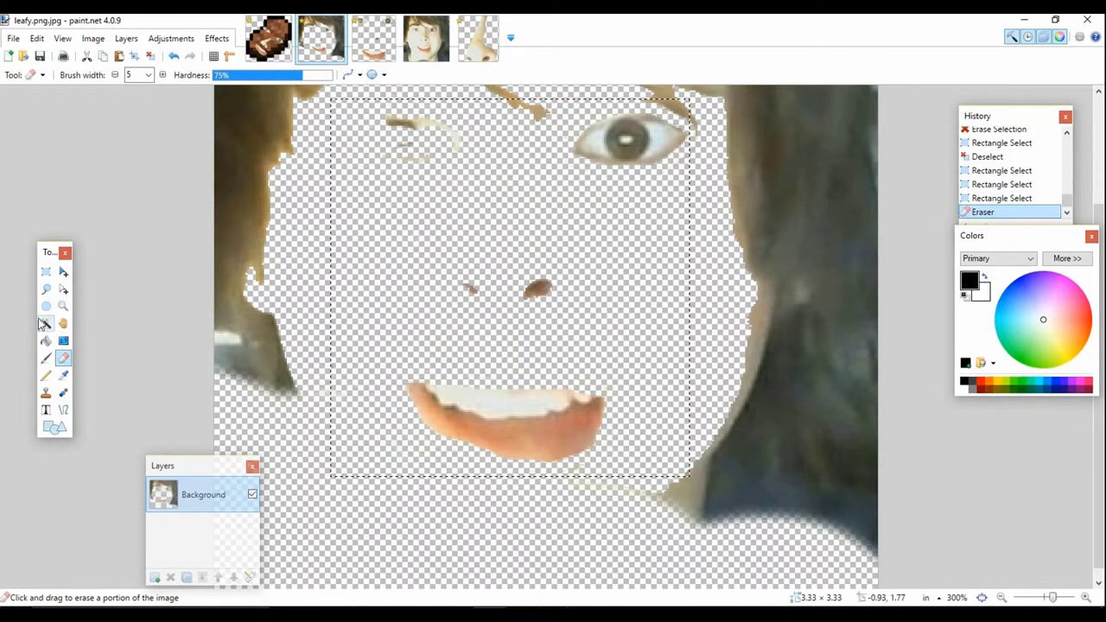
{"action": "left_click", "coordinate": [46, 323]}
{"action": "left_click", "coordinate": [530, 444]}
{"action": "key", "text": "Delete"}
{"action": "left_click", "coordinate": [525, 406]}
{"action": "key", "text": "Delete"}
{"action": "left_click", "coordinate": [536, 289]}
{"action": "key", "text": "Delete"}
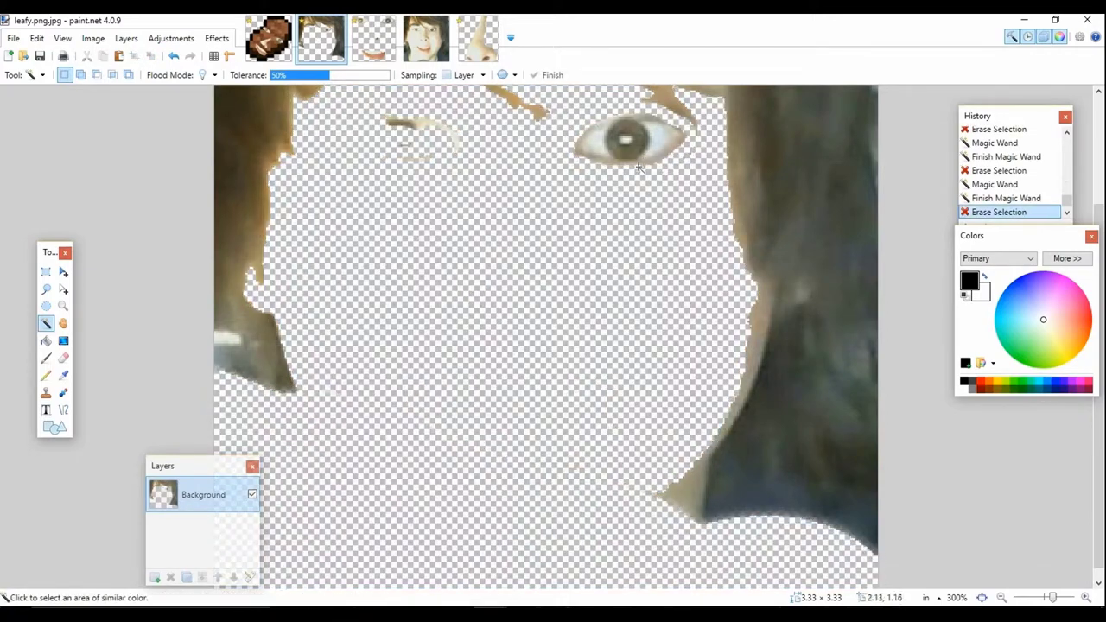
- Delete the other eye and the leftover facial fragments from the photo, keeping the hair
{"action": "left_click", "coordinate": [622, 144]}
{"action": "key", "text": "Delete"}
{"action": "scroll", "coordinate": [644, 129], "scroll_direction": "up", "scroll_amount": 2}
{"action": "left_click", "coordinate": [406, 270]}
{"action": "key", "text": "Delete"}
{"action": "left_click", "coordinate": [454, 282]}
{"action": "key", "text": "Delete"}
- Select a rectangle around the hair framing the empty face and copy it
{"action": "double_click", "coordinate": [63, 306]}
{"action": "left_click", "coordinate": [45, 272]}
{"action": "left_click_drag", "start_coordinate": [373, 161], "coordinate": [738, 540]}
{"action": "key", "text": "ctrl+c"}
- Paste the copied hair onto a new layer in the steak.png image
{"action": "left_click", "coordinate": [269, 39]}
{"action": "key", "text": "ctrl+v"}
{"action": "left_click", "coordinate": [695, 271]}
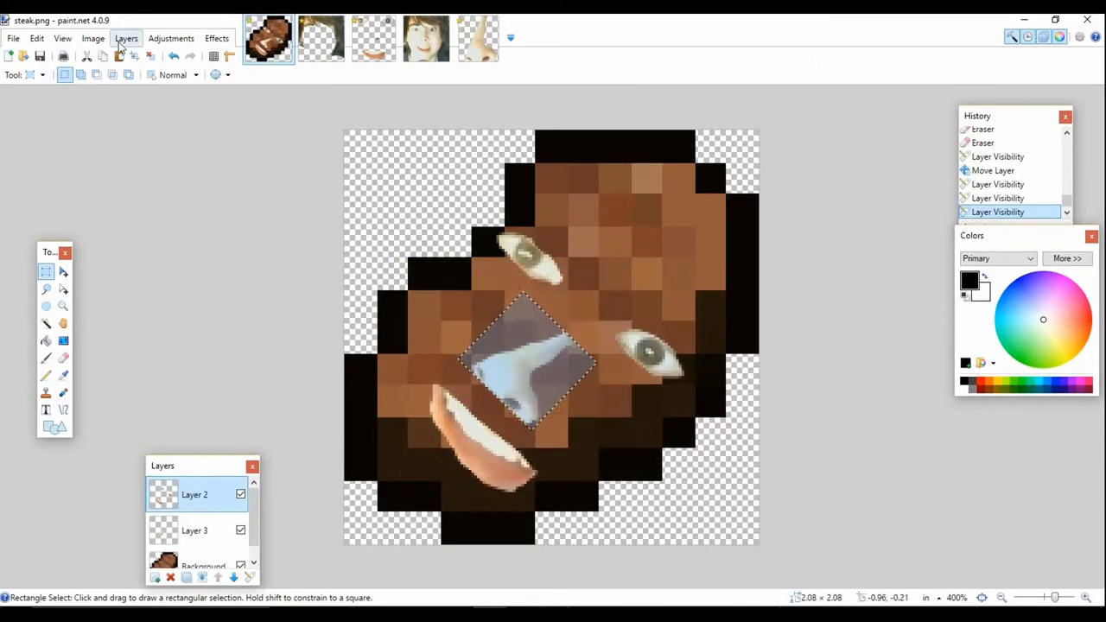
{"action": "key", "text": "ctrl+shift+n"}
{"action": "key", "text": "ctrl+v"}
{"action": "left_click", "coordinate": [519, 427]}
{"action": "mouse_move", "coordinate": [782, 129]}
{"action": "left_mouse_down"}
{"action": "mouse_move", "coordinate": [783, 217]}
{"action": "mouse_move", "coordinate": [781, 128]}
{"action": "left_mouse_up"}
{"action": "left_click", "coordinate": [175, 56]}
{"action": "left_click", "coordinate": [175, 57]}
{"action": "left_click", "coordinate": [174, 57]}
{"action": "left_click", "coordinate": [190, 56]}
- Scale down the pasted hair, move it over the steak face and rotate it by about -30 degrees
{"action": "left_click_drag", "start_coordinate": [345, 130], "coordinate": [563, 314]}
{"action": "left_click_drag", "start_coordinate": [780, 345], "coordinate": [598, 178]}
{"action": "left_click_drag", "start_coordinate": [378, 146], "coordinate": [624, 329]}
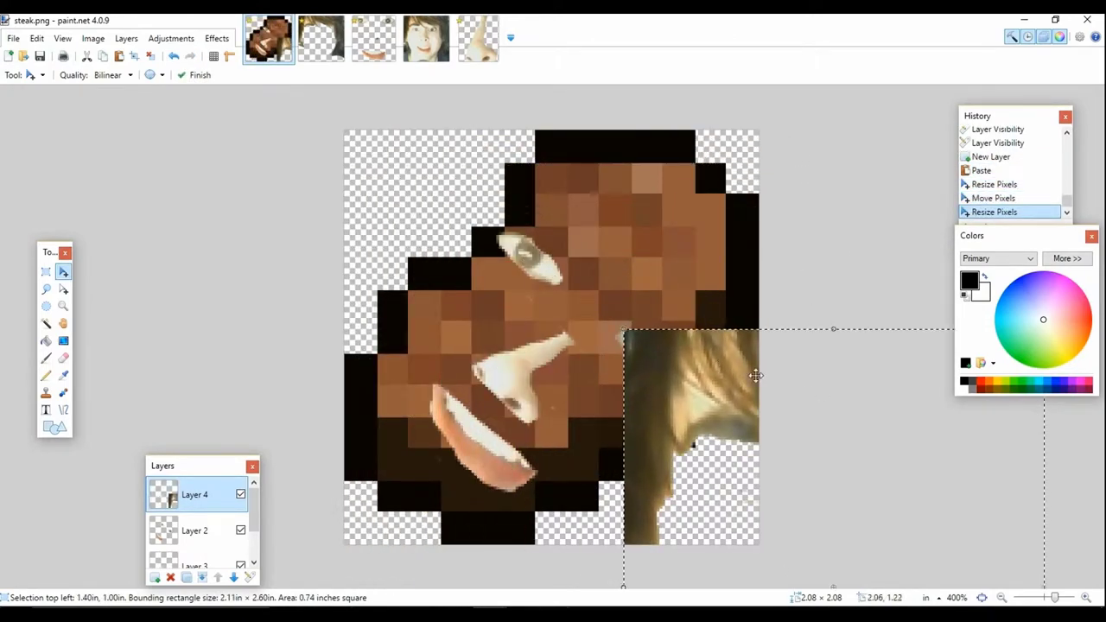
{"action": "left_click_drag", "start_coordinate": [748, 367], "coordinate": [489, 176]}
{"action": "left_click_drag", "start_coordinate": [366, 139], "coordinate": [510, 214]}
{"action": "left_click_drag", "start_coordinate": [682, 345], "coordinate": [558, 251]}
{"action": "left_click_drag", "start_coordinate": [660, 561], "coordinate": [780, 461]}
- Enlarge and reposition the hair to frame the face, with a bounding size of about 2.67 by 2.81 inches
{"action": "left_click_drag", "start_coordinate": [669, 284], "coordinate": [654, 283]}
{"action": "left_click_drag", "start_coordinate": [695, 384], "coordinate": [629, 455]}
{"action": "left_click_drag", "start_coordinate": [766, 302], "coordinate": [794, 290]}
{"action": "left_click_drag", "start_coordinate": [702, 298], "coordinate": [690, 302]}
{"action": "left_click_drag", "start_coordinate": [517, 143], "coordinate": [511, 123]}
{"action": "left_click_drag", "start_coordinate": [715, 323], "coordinate": [722, 322]}
{"action": "left_click_drag", "start_coordinate": [798, 288], "coordinate": [881, 244]}
{"action": "left_click_drag", "start_coordinate": [450, 232], "coordinate": [465, 240]}
{"action": "left_click_drag", "start_coordinate": [724, 152], "coordinate": [733, 139]}
{"action": "left_click_drag", "start_coordinate": [758, 252], "coordinate": [751, 221]}
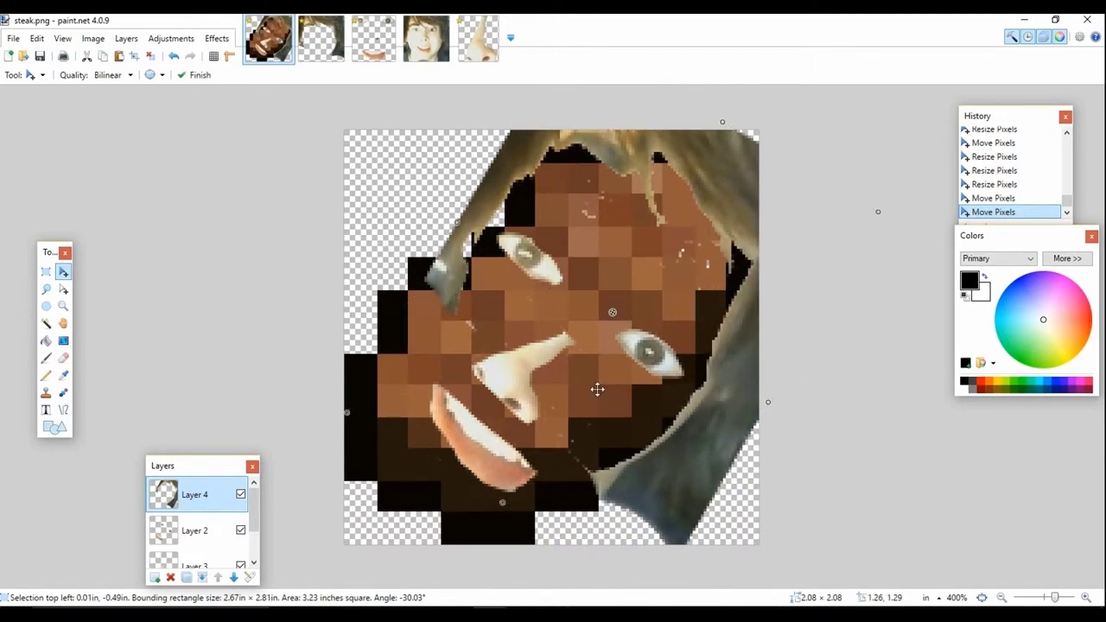
- Hide the hair on Layer 4 to examine the face without it, and show it again
{"action": "left_click", "coordinate": [241, 494]}
{"action": "left_click", "coordinate": [240, 536]}
{"action": "double_click", "coordinate": [214, 526]}
{"action": "left_click", "coordinate": [612, 369]}
{"action": "left_click_drag", "start_coordinate": [208, 469], "coordinate": [207, 341]}
{"action": "left_click", "coordinate": [195, 372]}
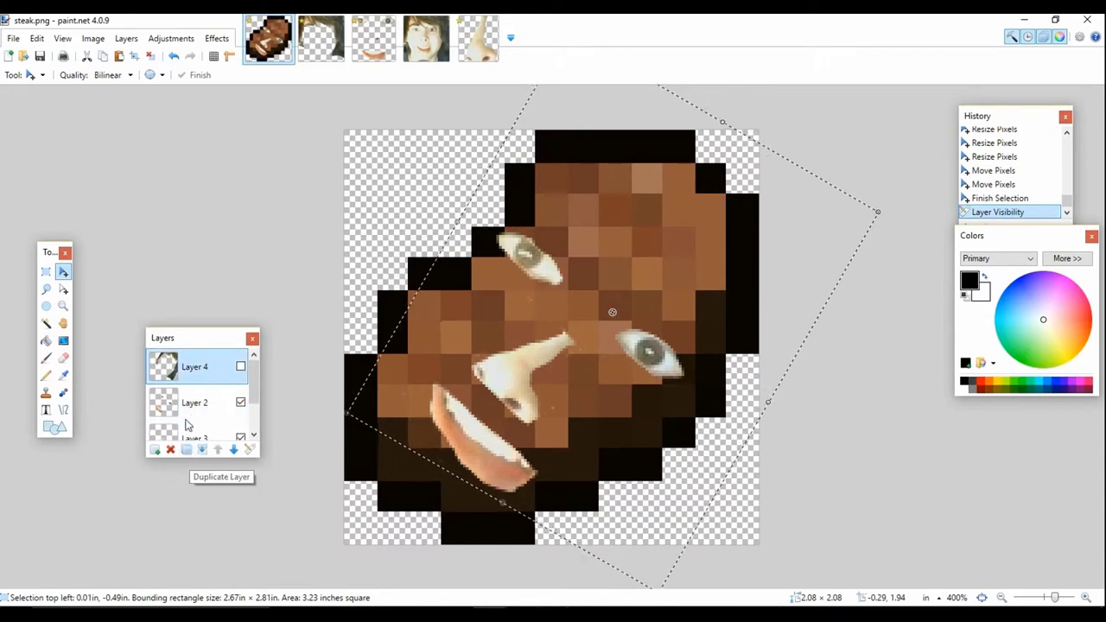
{"action": "left_click", "coordinate": [241, 367]}
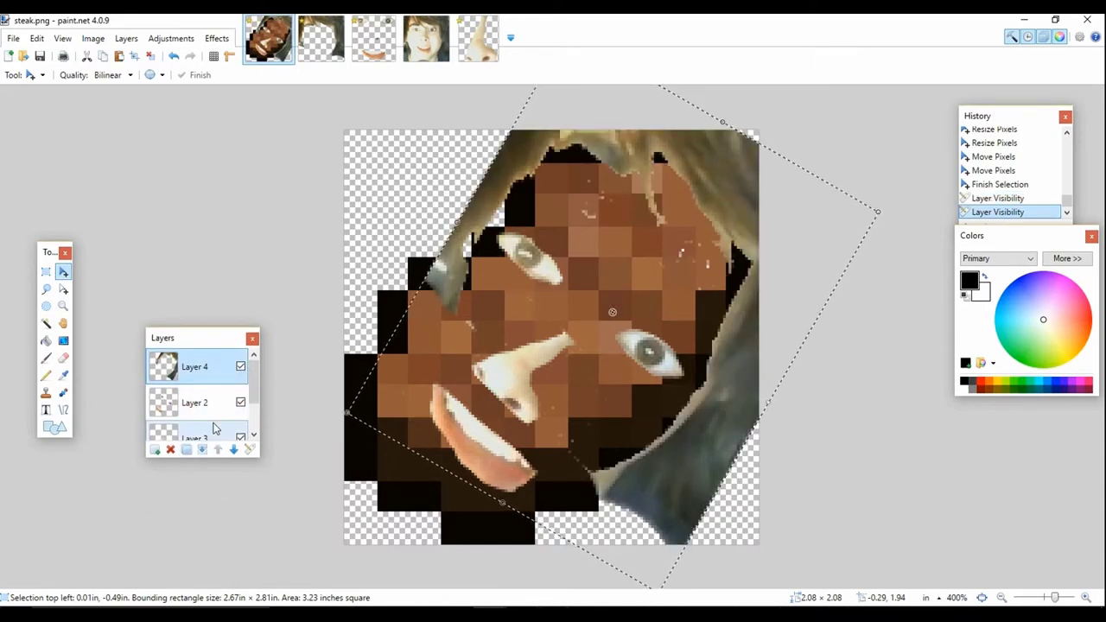
- Erase the stray specks inside the hair on Layer 4, move that layer below Layer 2 and make Layer 2 active
{"action": "key", "text": "e"}
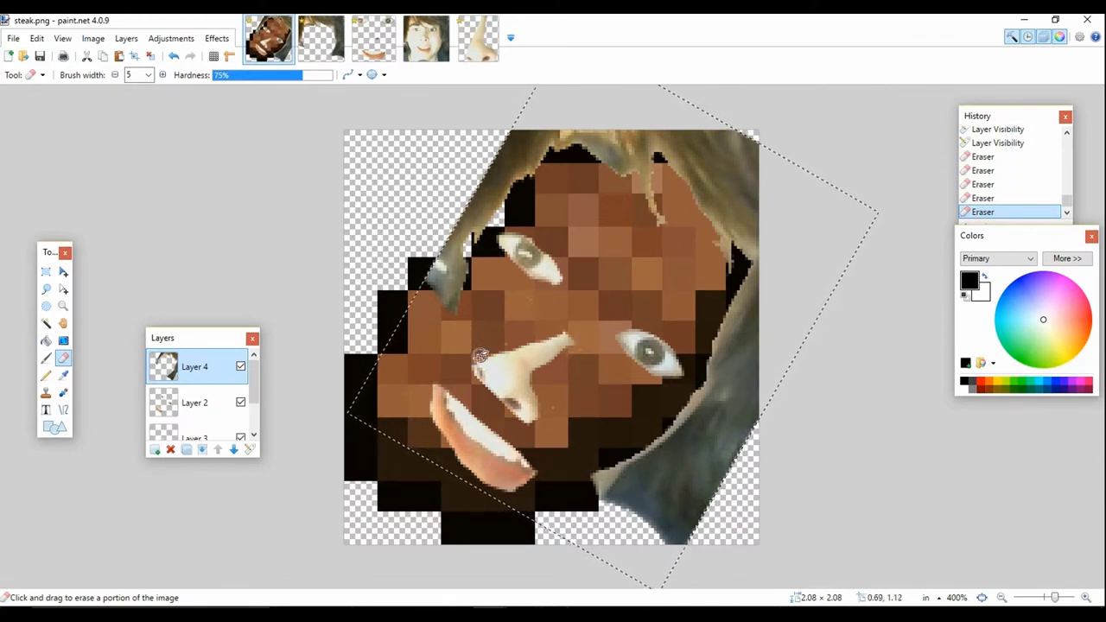
{"action": "left_click", "coordinate": [233, 449]}
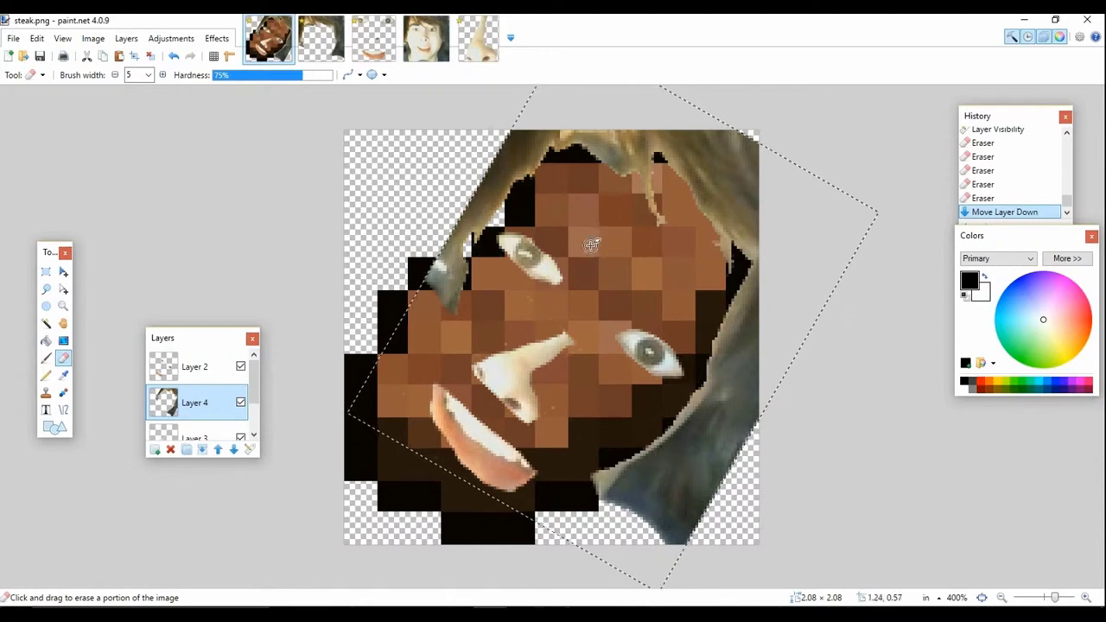
{"action": "left_click", "coordinate": [203, 377]}
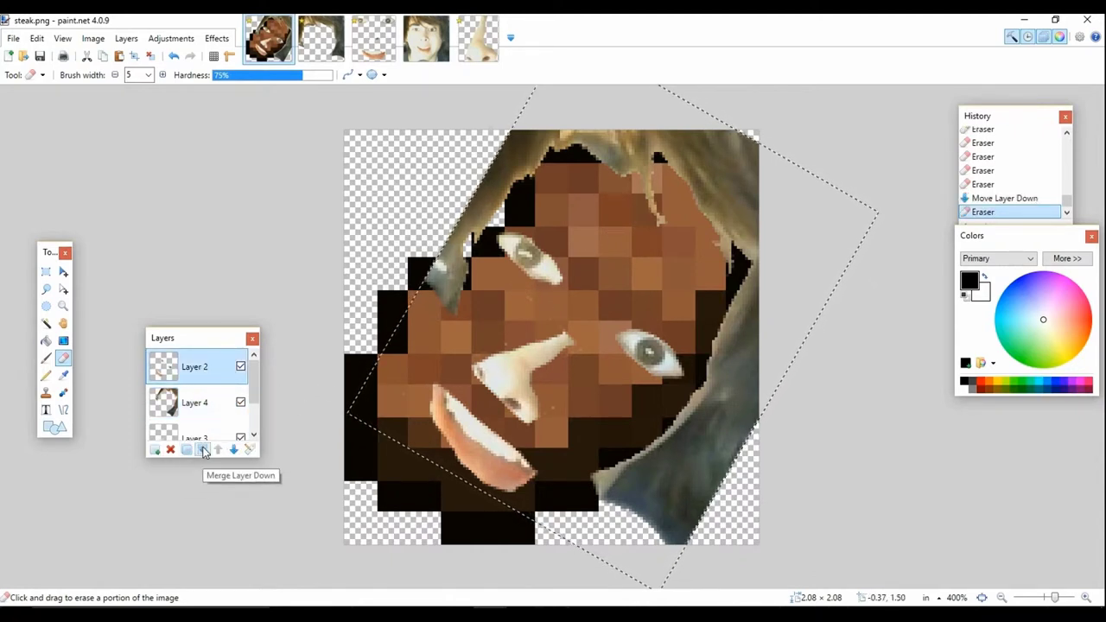
- Try merging Layer 2 down into Layer 4 and erasing a leftover mark near the nose
{"action": "left_click", "coordinate": [204, 450]}
{"action": "left_click", "coordinate": [521, 395]}
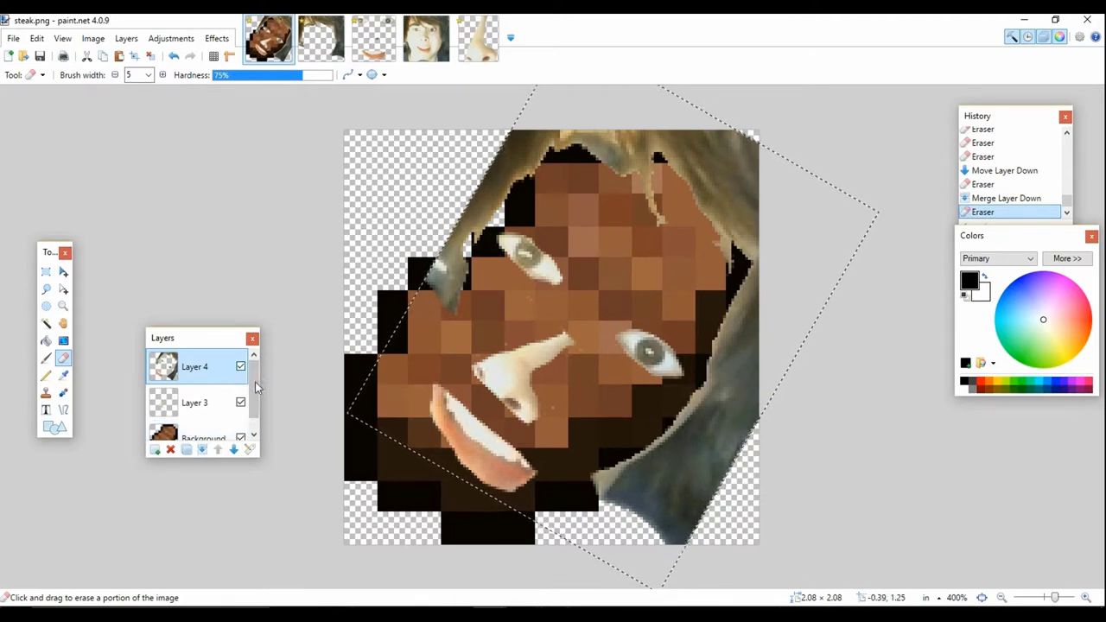
{"action": "left_click_drag", "start_coordinate": [252, 406], "coordinate": [252, 422]}
- Undo the layer merge and the erasing that followed, stepping through the history to the state just before the merge
{"action": "left_click", "coordinate": [172, 61]}
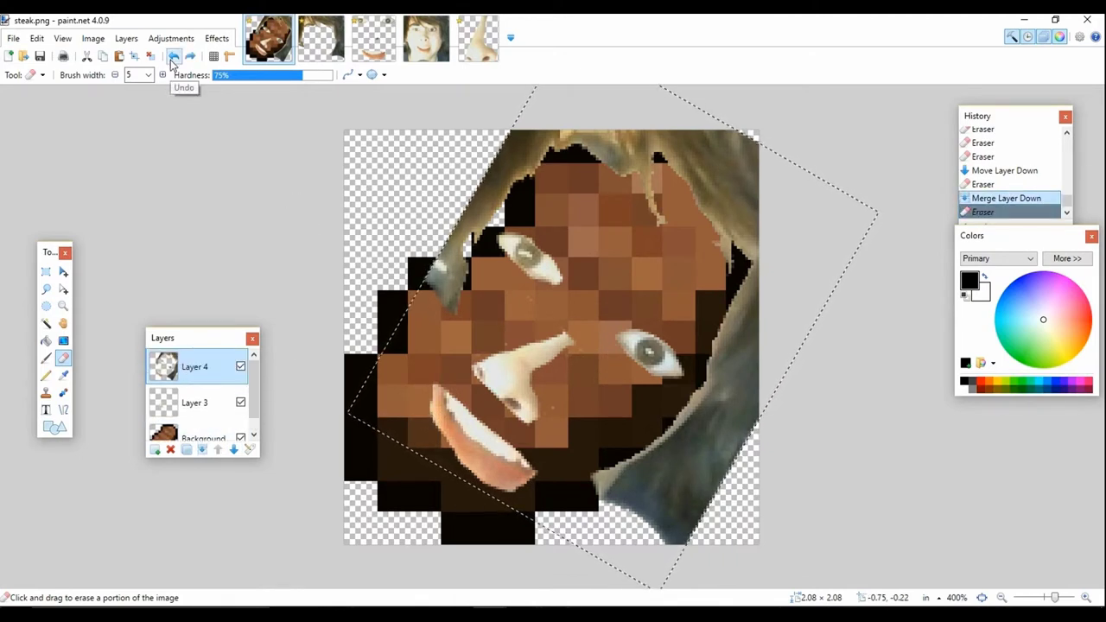
{"action": "left_click", "coordinate": [174, 60]}
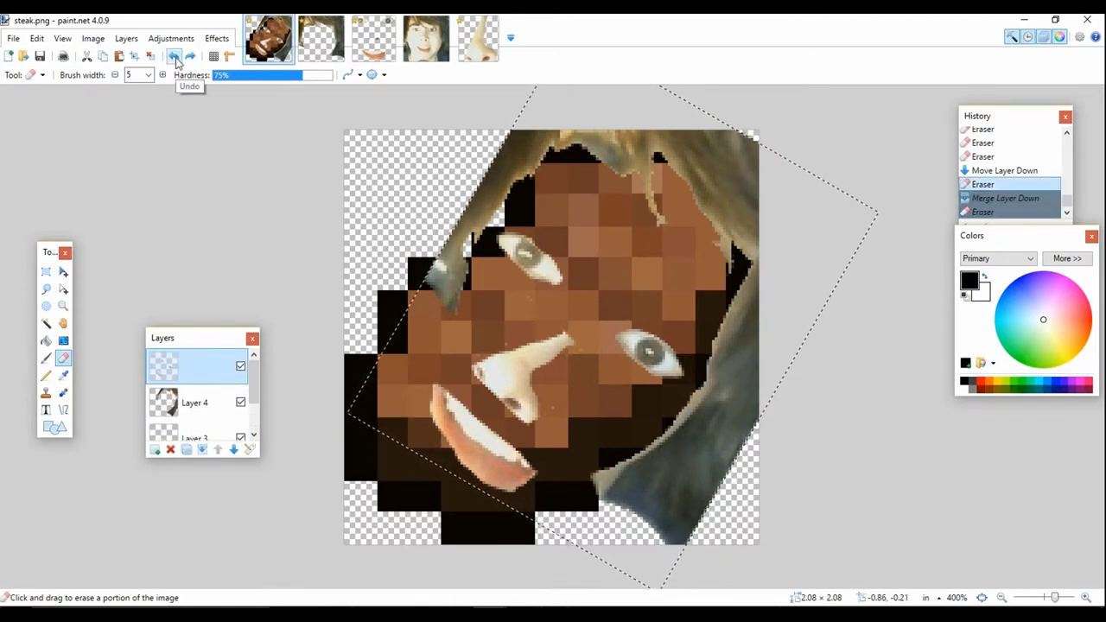
{"action": "left_click", "coordinate": [174, 57]}
{"action": "left_click", "coordinate": [173, 57]}
{"action": "left_click", "coordinate": [174, 57]}
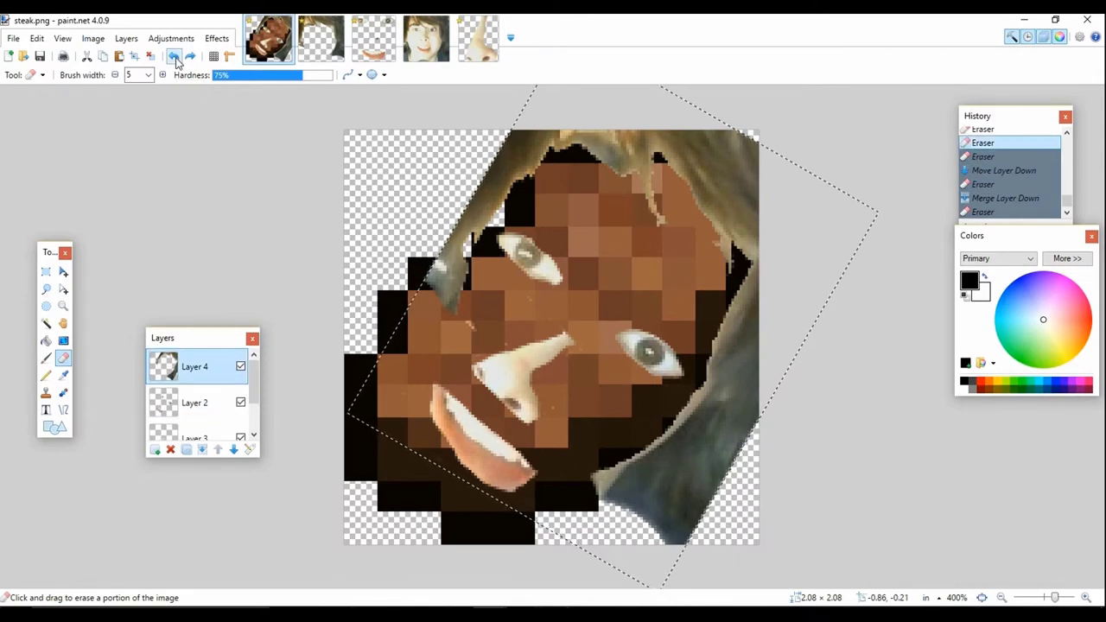
{"action": "left_click", "coordinate": [174, 57]}
{"action": "left_click", "coordinate": [189, 55]}
{"action": "left_click", "coordinate": [190, 56]}
{"action": "left_click", "coordinate": [189, 56]}
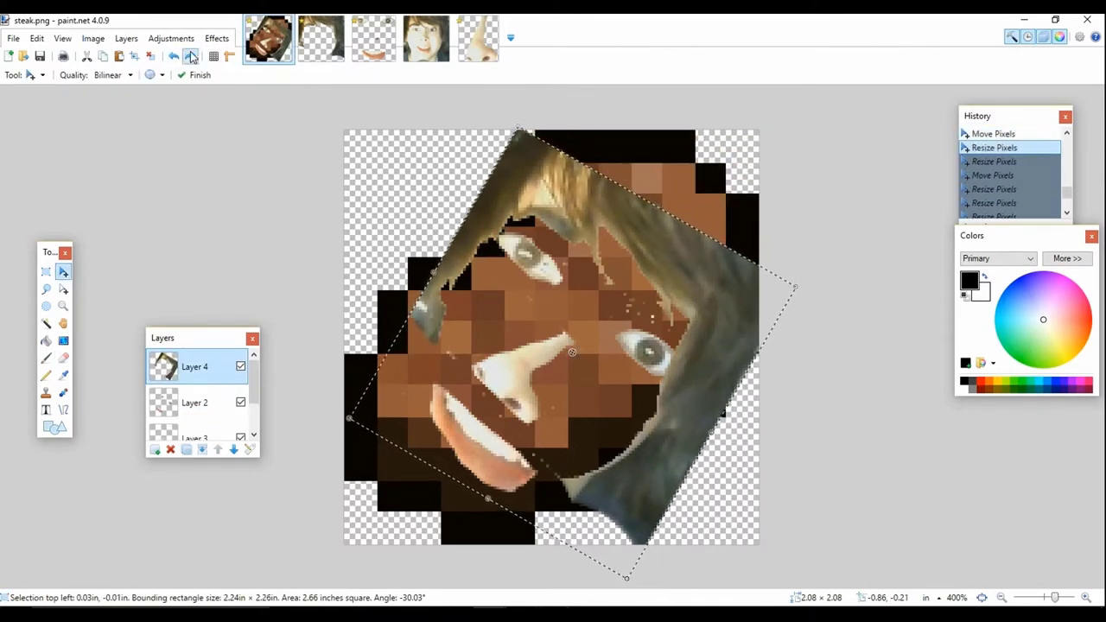
{"action": "left_click", "coordinate": [190, 55]}
{"action": "left_click", "coordinate": [189, 55]}
{"action": "left_click", "coordinate": [189, 55]}
{"action": "left_click", "coordinate": [190, 56]}
{"action": "left_click", "coordinate": [189, 56]}
{"action": "left_click", "coordinate": [190, 55]}
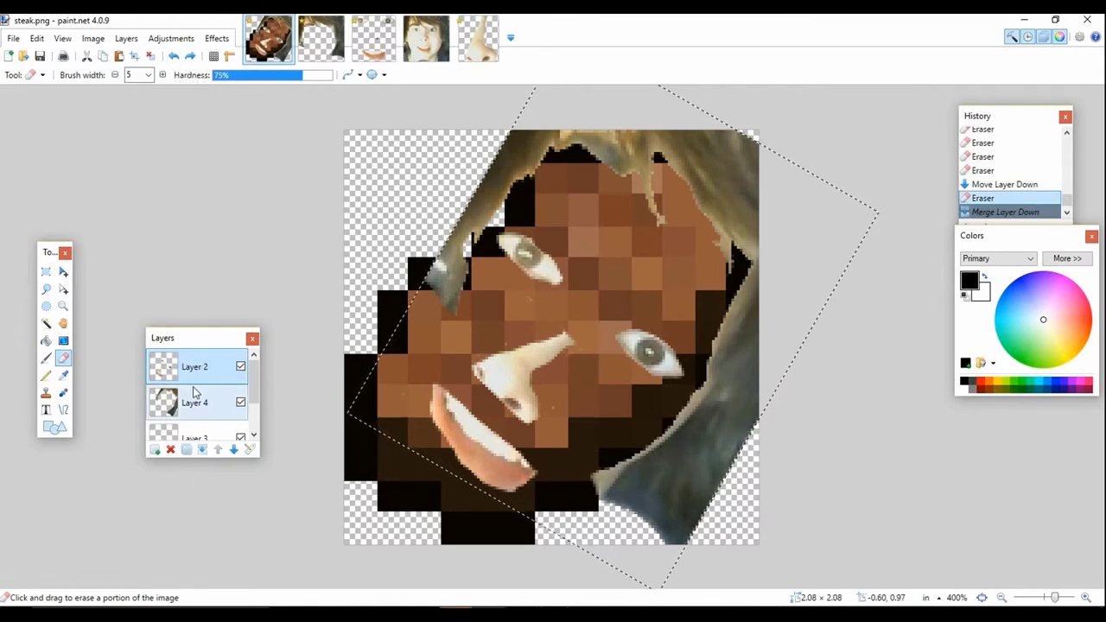
- Hide Layer 4, Layer 3 and the Background so only the eyes and mouth on Layer 2 are shown
{"action": "left_click", "coordinate": [242, 403]}
{"action": "left_click", "coordinate": [243, 438]}
{"action": "scroll", "coordinate": [244, 437], "scroll_direction": "down", "scroll_amount": 2}
{"action": "left_click", "coordinate": [245, 422]}
{"action": "left_click", "coordinate": [241, 422]}
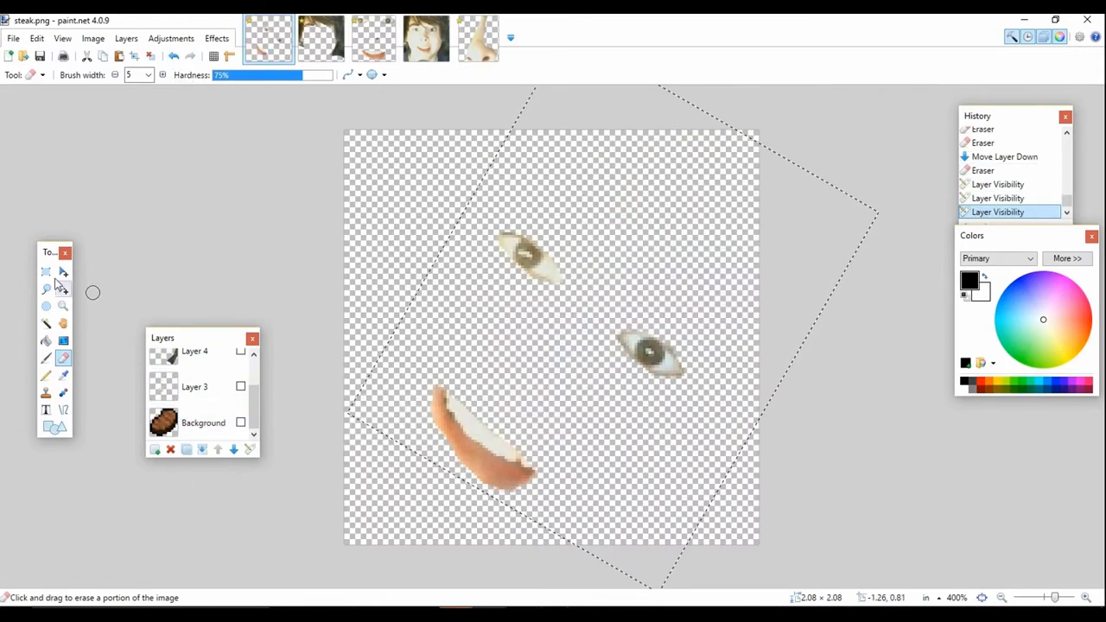
{"action": "scroll", "coordinate": [199, 389], "scroll_direction": "up", "scroll_amount": 2}
- Select the area of the isolated eyes and mouth, clear the selection and delete Layer 2
{"action": "key", "text": "s"}
{"action": "left_click_drag", "start_coordinate": [494, 220], "coordinate": [511, 557]}
{"action": "left_click_drag", "start_coordinate": [349, 128], "coordinate": [762, 553]}
{"action": "left_click", "coordinate": [714, 437]}
{"action": "left_click", "coordinate": [170, 449]}
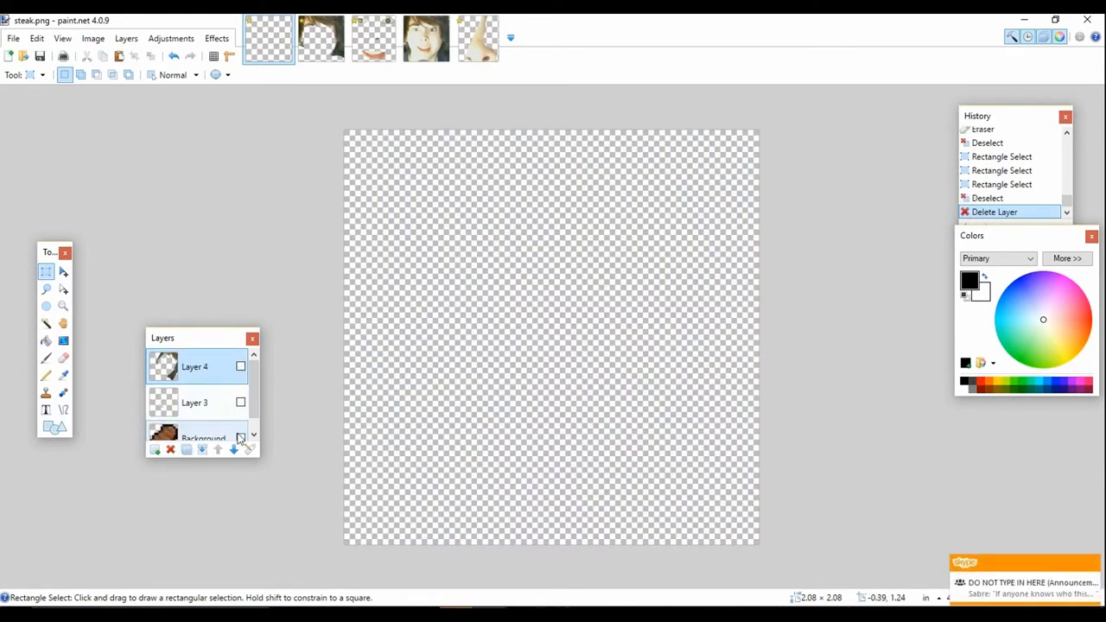
- Show Layer 3 with the nose on its own, keeping Layer 4 and the Background hidden
{"action": "left_click", "coordinate": [240, 437]}
{"action": "left_click", "coordinate": [240, 401]}
{"action": "left_click", "coordinate": [240, 366]}
{"action": "left_click", "coordinate": [242, 368]}
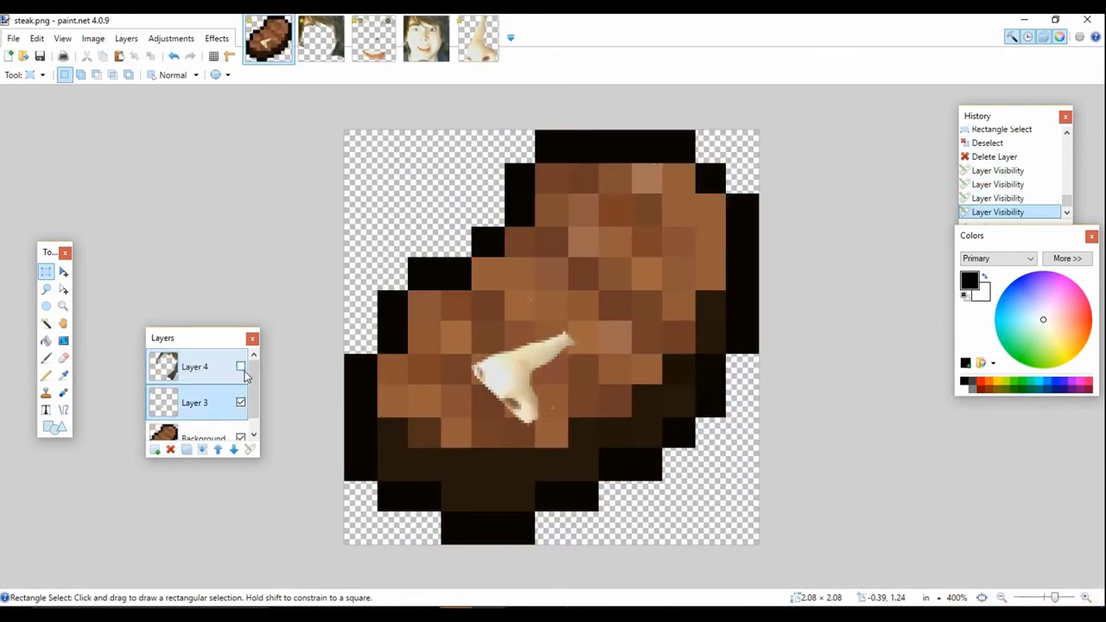
{"action": "left_click", "coordinate": [241, 438]}
- Magic Wand the transparent area around the nose, switch visibility from Layer 3 to Layer 4 and clear the selection
{"action": "left_click_drag", "start_coordinate": [495, 291], "coordinate": [545, 292]}
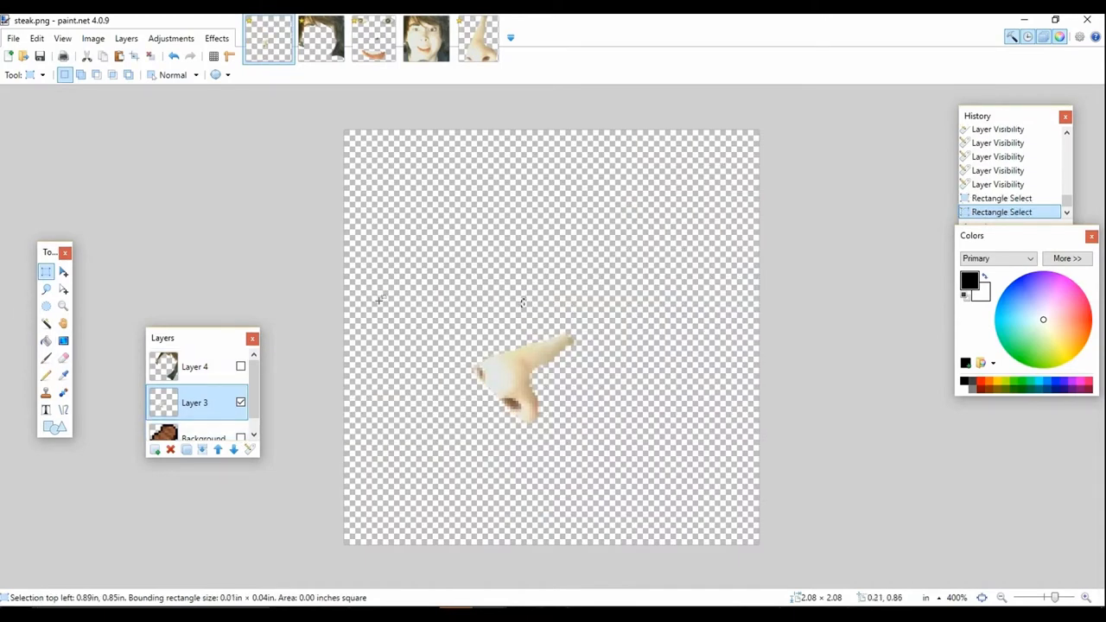
{"action": "left_click", "coordinate": [46, 323]}
{"action": "left_click", "coordinate": [444, 247]}
{"action": "left_click", "coordinate": [240, 401]}
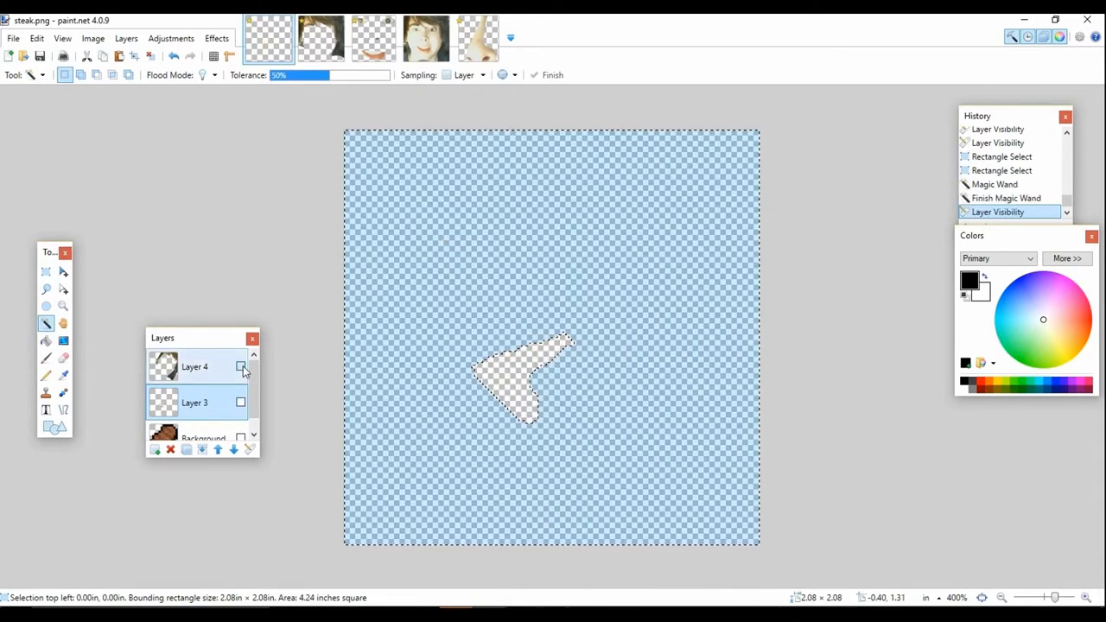
{"action": "left_click", "coordinate": [240, 366]}
{"action": "key", "text": "ctrl+d"}
- Try a Magic Wand selection of the nose on Layer 3, hide Layer 4 and Layer 3, and clear the selection
{"action": "left_click", "coordinate": [520, 374]}
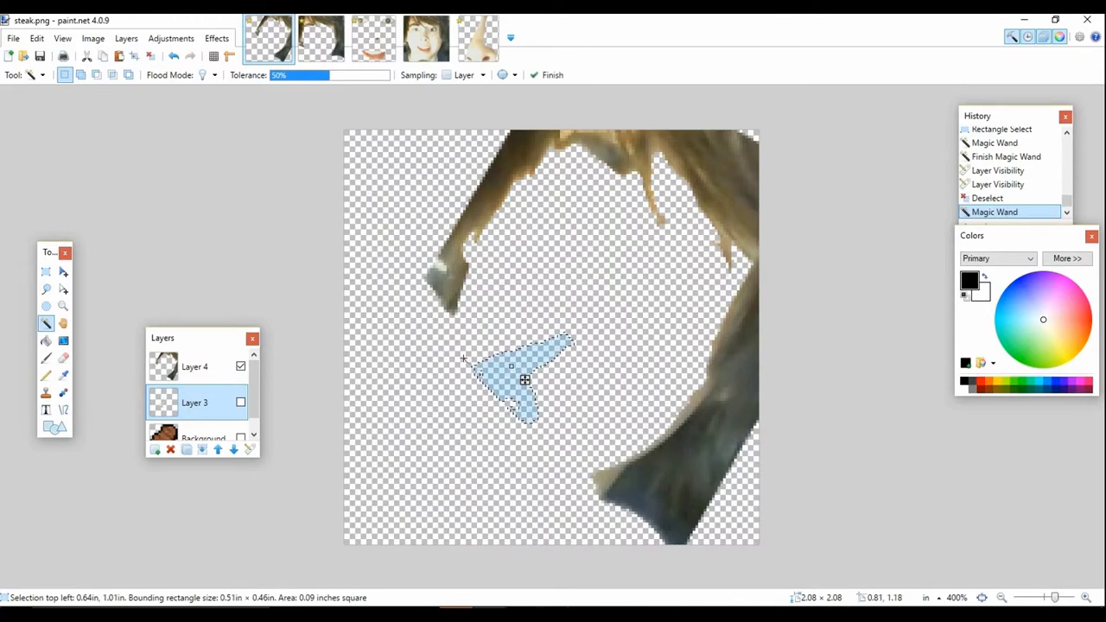
{"action": "left_click", "coordinate": [459, 340]}
{"action": "left_click", "coordinate": [240, 402]}
{"action": "left_click", "coordinate": [240, 366]}
{"action": "left_click", "coordinate": [240, 403]}
{"action": "key", "text": "ctrl+d"}
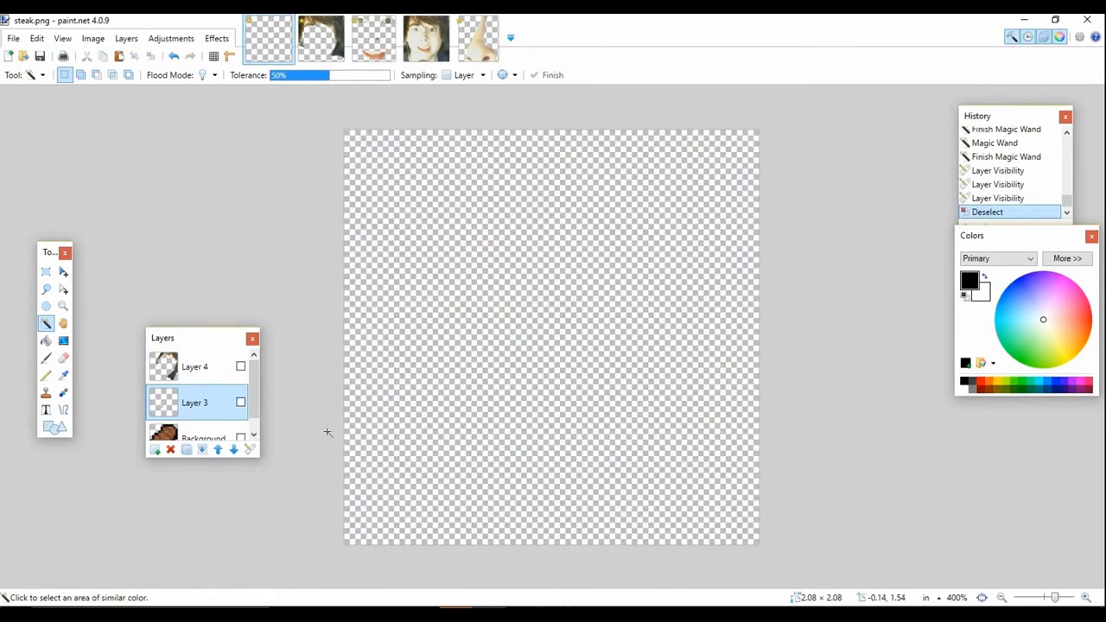
- Show the Background, Layer 3 and Layer 4 together and erase stray pixels on Layer 3
{"action": "left_click", "coordinate": [240, 437]}
{"action": "left_click", "coordinate": [240, 403]}
{"action": "left_click", "coordinate": [241, 367]}
{"action": "key", "text": "e"}
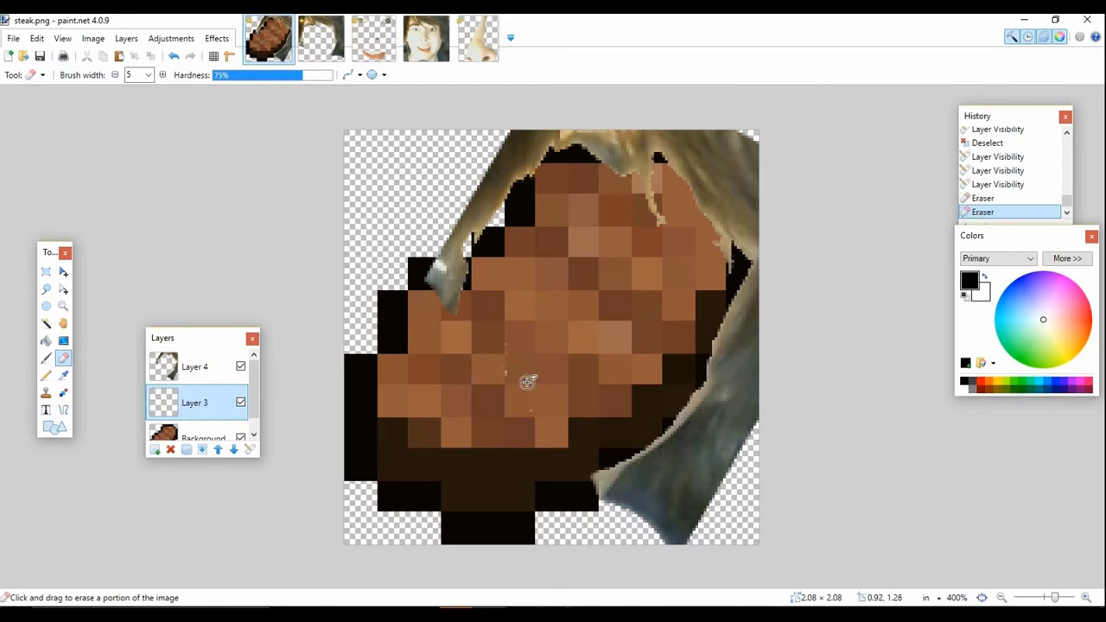
- Paste the eyes and mouth onto Layer 3, then resize and move them to fit the steak face
{"action": "key", "text": "ctrl+v"}
{"action": "left_click_drag", "start_coordinate": [752, 128], "coordinate": [824, 34]}
{"action": "left_click_drag", "start_coordinate": [732, 255], "coordinate": [713, 262]}
- Select the whole nose image, copy it and return to steak.png
{"action": "left_click", "coordinate": [492, 41]}
{"action": "left_click", "coordinate": [48, 273]}
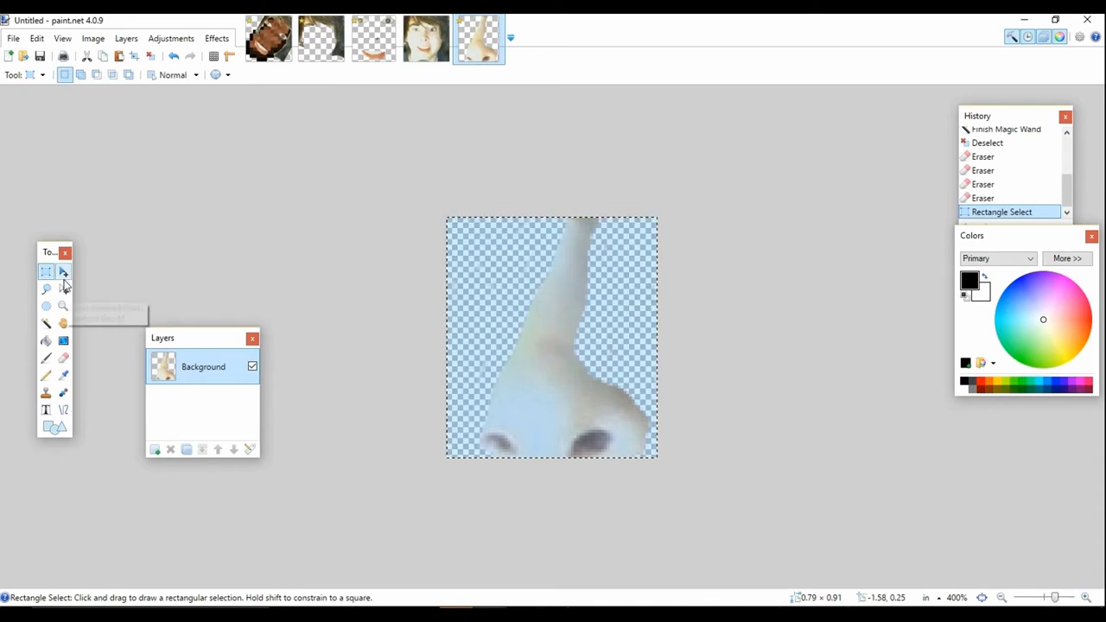
{"action": "key", "text": "ctrl+c"}
{"action": "left_click", "coordinate": [269, 39]}
- Add a new layer above Layer 3 and paste the copied nose onto it
{"action": "key", "text": "ctrl+v"}
{"action": "left_click", "coordinate": [174, 55]}
{"action": "left_click", "coordinate": [126, 38]}
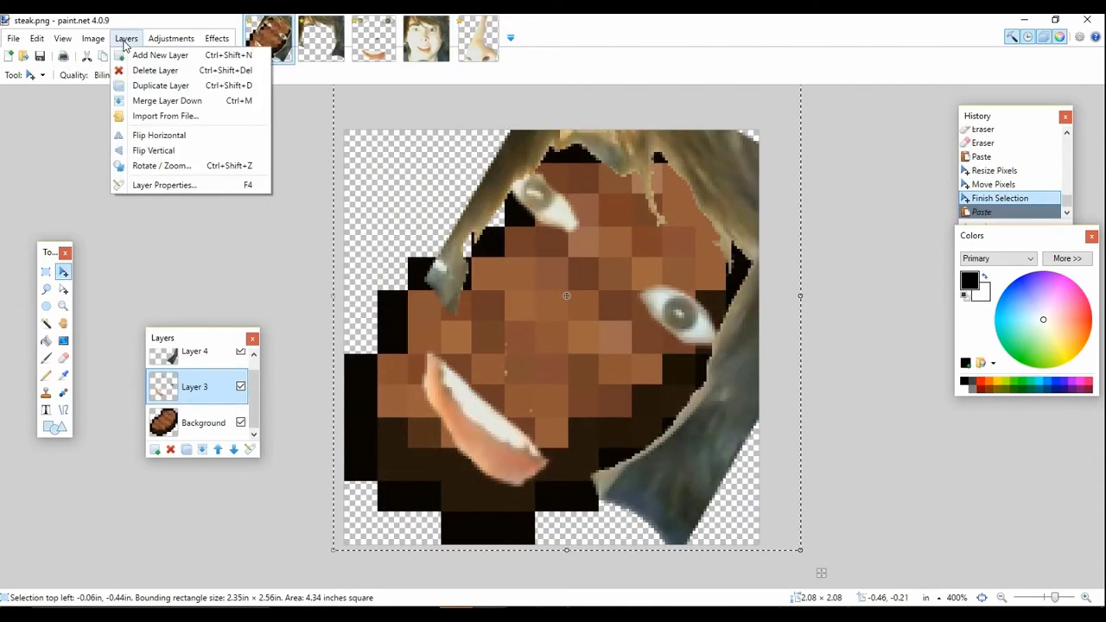
{"action": "left_click", "coordinate": [164, 54]}
{"action": "key", "text": "ctrl+v"}
- Rotate the pasted nose to about -41°, shrink it to about 1.03 × 1.01 in and place it between the eyes and mouth
{"action": "left_click_drag", "start_coordinate": [499, 270], "coordinate": [632, 319]}
{"action": "left_click_drag", "start_coordinate": [673, 427], "coordinate": [568, 457]}
{"action": "left_click_drag", "start_coordinate": [743, 280], "coordinate": [646, 318]}
{"action": "left_click_drag", "start_coordinate": [637, 309], "coordinate": [643, 330]}
{"action": "left_click_drag", "start_coordinate": [627, 332], "coordinate": [638, 321]}
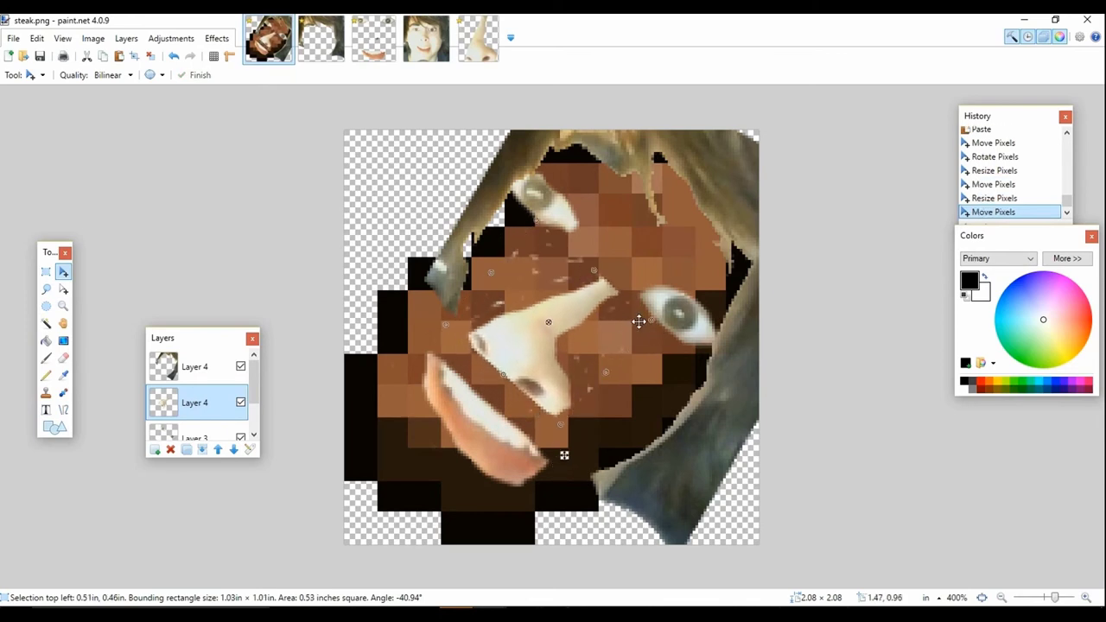
- Erase the stray specks around the nose inside its selection with the 5-wide Eraser
{"action": "left_click", "coordinate": [64, 357]}
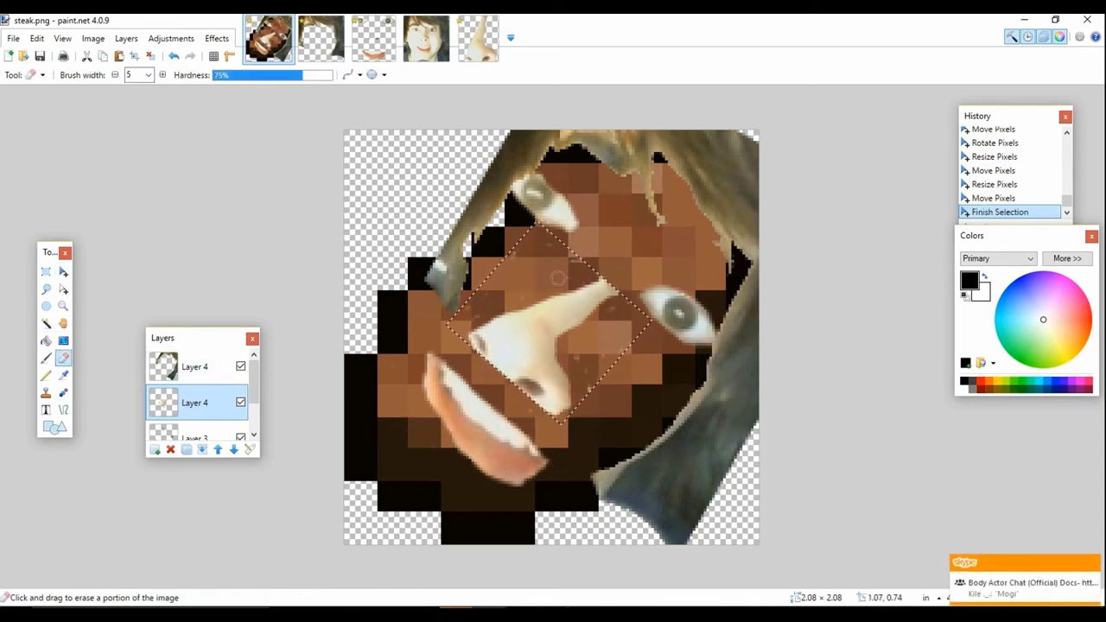
{"action": "left_click_drag", "start_coordinate": [605, 276], "coordinate": [643, 324]}
{"action": "left_click_drag", "start_coordinate": [587, 345], "coordinate": [631, 385]}
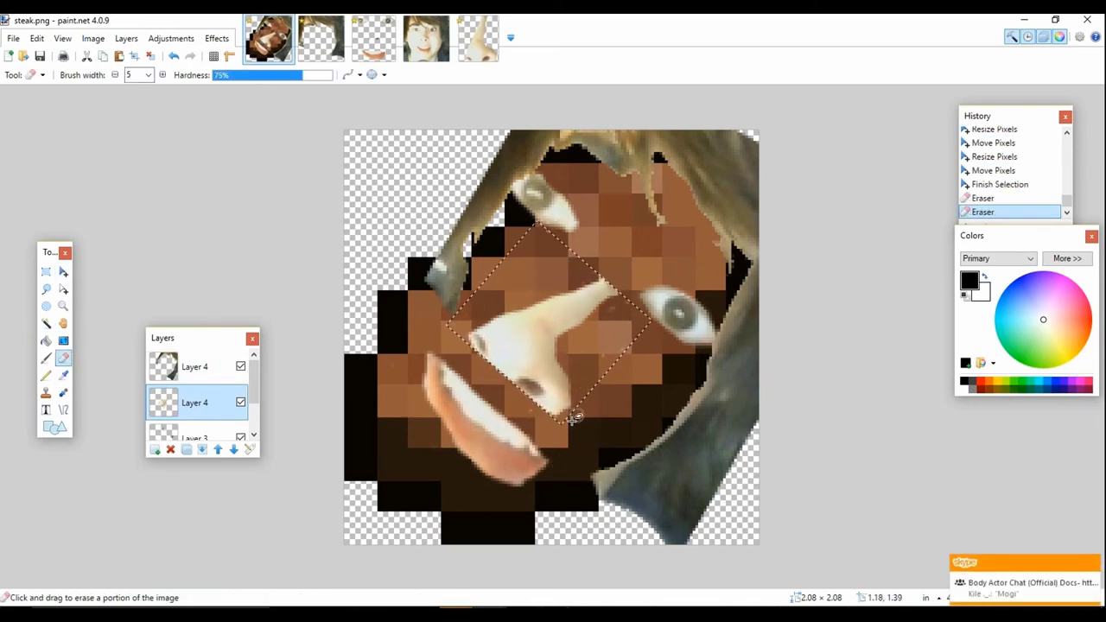
{"action": "left_click_drag", "start_coordinate": [604, 302], "coordinate": [607, 356]}
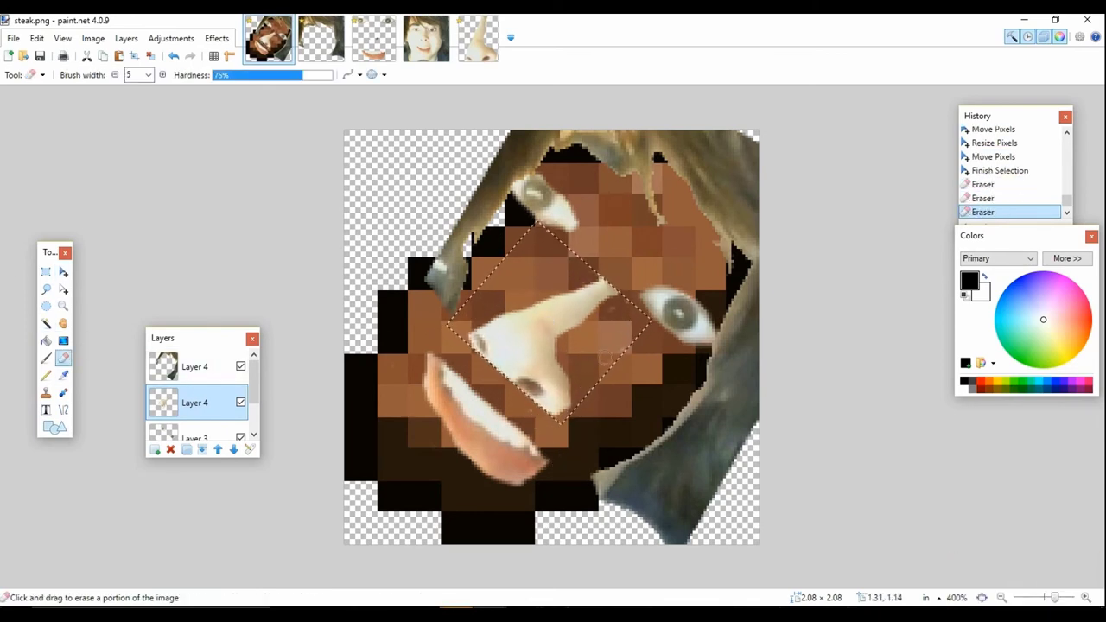
- Enlarge the selected nose slightly to about 1.04 × 1.03 in
{"action": "left_click", "coordinate": [62, 273]}
{"action": "left_click_drag", "start_coordinate": [565, 456], "coordinate": [570, 459]}
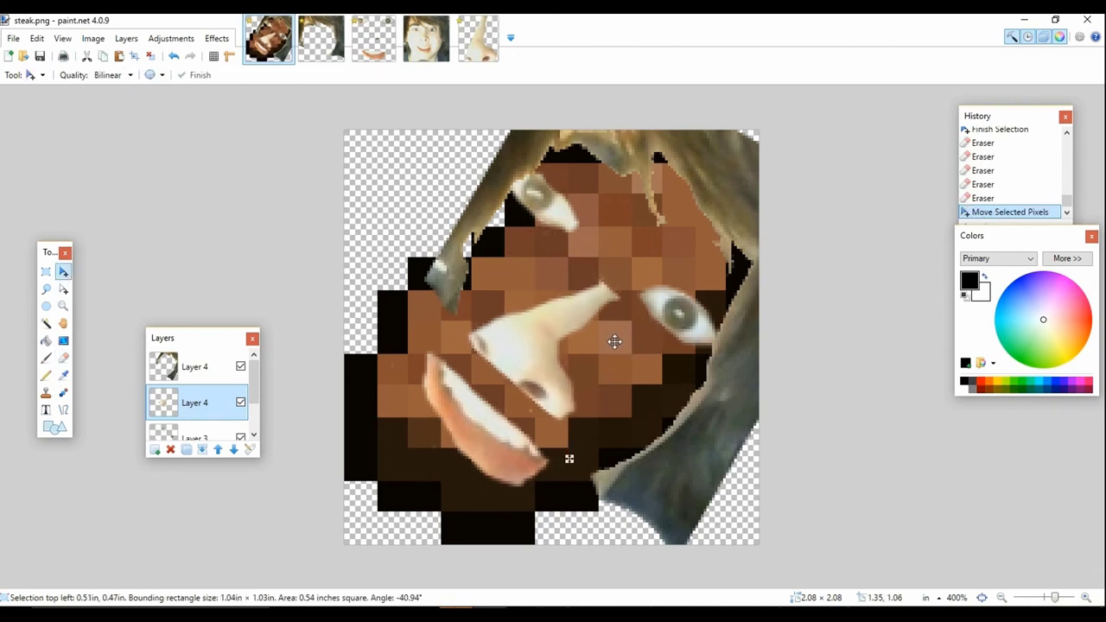